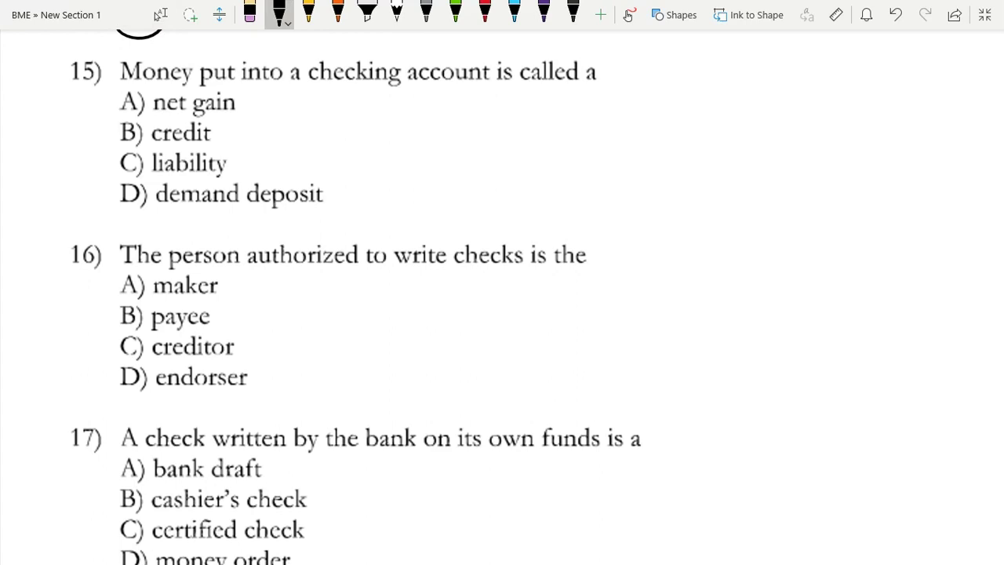
Circle answer D for question 15, then underline 'authorized' and 'checks is the' in question 16 in black ink.
{"action": "left_click_drag", "start_coordinate": [139, 176], "coordinate": [103, 205]}
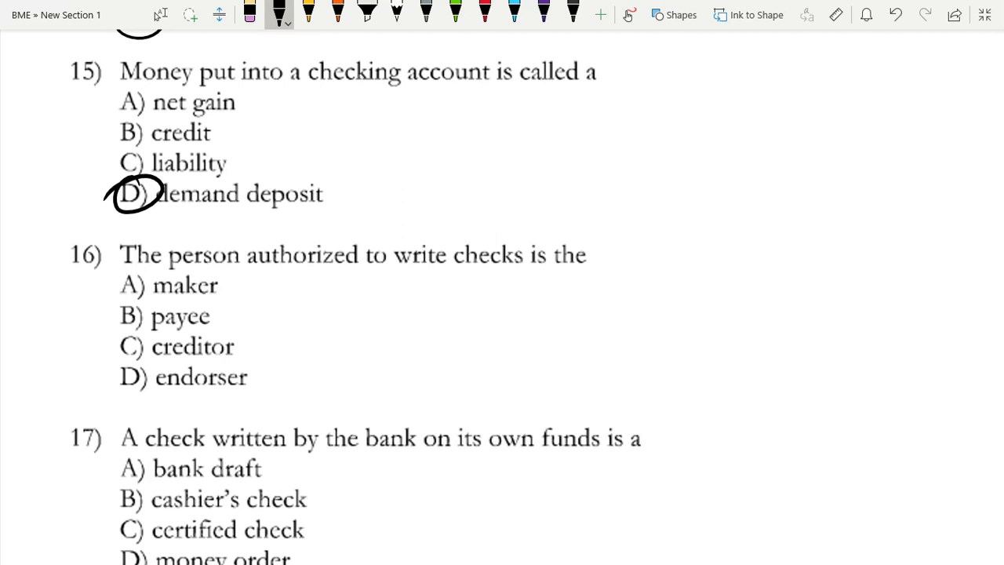
{"action": "scroll", "coordinate": [501, 314], "scroll_direction": "down", "scroll_amount": 3}
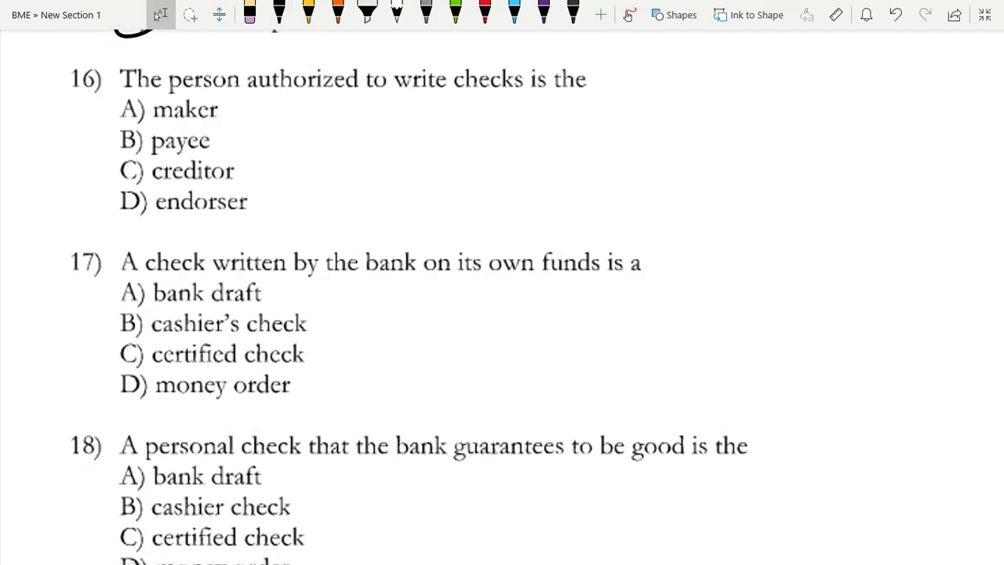
{"action": "left_click", "coordinate": [249, 14]}
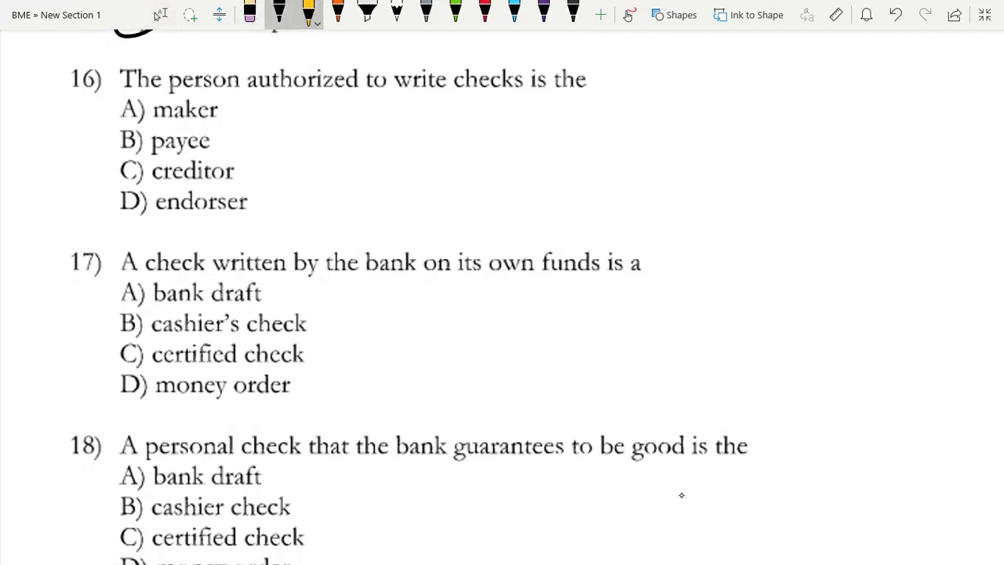
{"action": "left_click", "coordinate": [279, 14]}
{"action": "left_click_drag", "start_coordinate": [248, 100], "coordinate": [362, 99]}
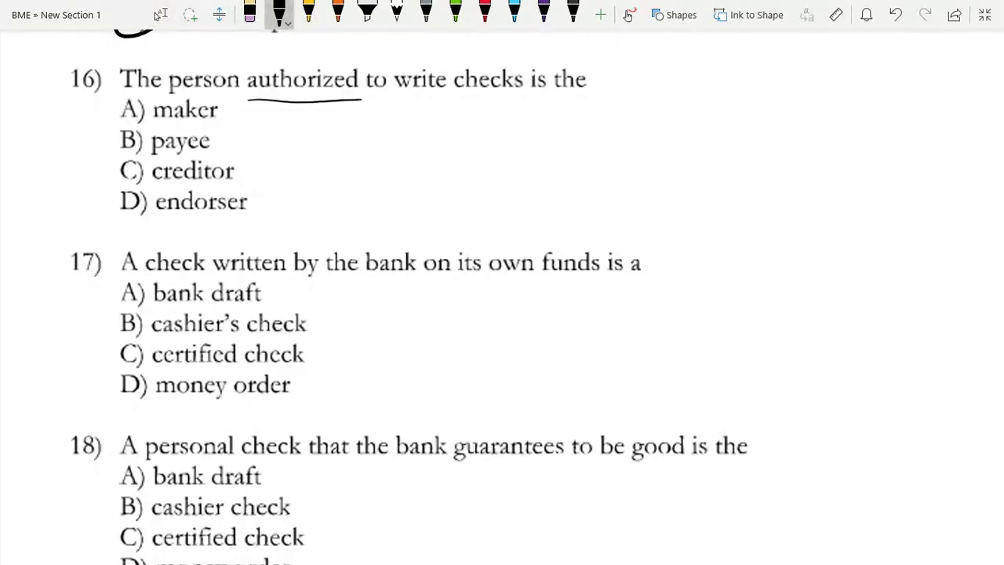
{"action": "left_click_drag", "start_coordinate": [455, 94], "coordinate": [580, 97]}
Circle answer A (maker) for question 16, underline 'payee' in option B, and write 'payor' beside maker.
{"action": "left_click_drag", "start_coordinate": [130, 95], "coordinate": [104, 118]}
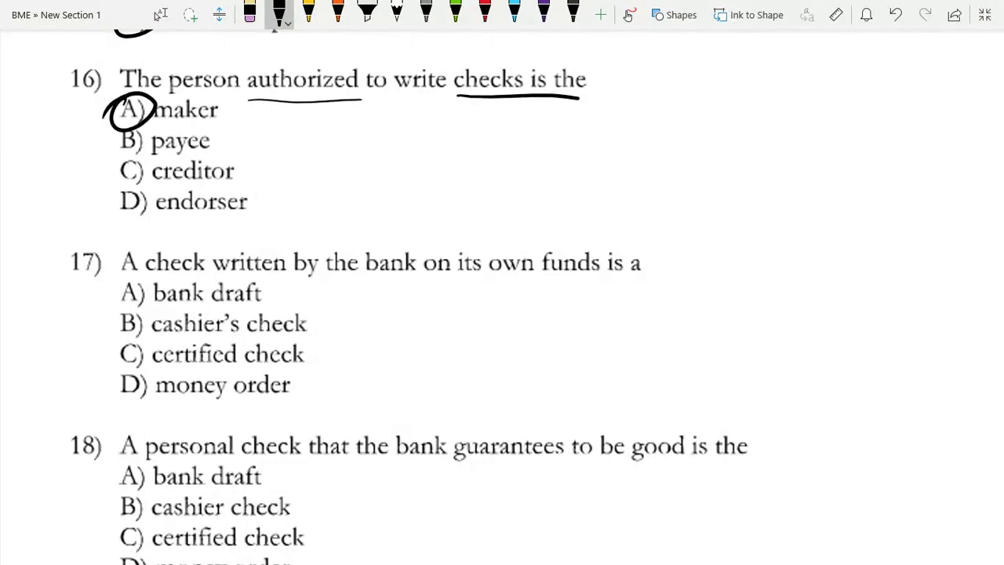
{"action": "left_click_drag", "start_coordinate": [151, 162], "coordinate": [212, 157]}
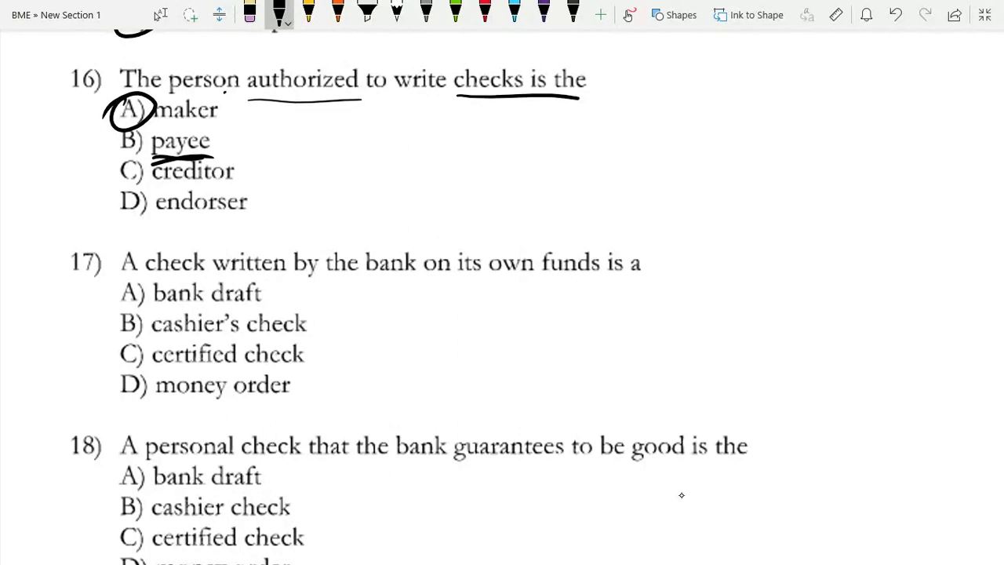
{"action": "left_click_drag", "start_coordinate": [224, 95], "coordinate": [216, 138]}
{"action": "mouse_move", "coordinate": [229, 112]}
{"action": "left_mouse_down"}
{"action": "mouse_move", "coordinate": [228, 140]}
{"action": "mouse_move", "coordinate": [259, 122]}
{"action": "mouse_move", "coordinate": [284, 127]}
{"action": "mouse_move", "coordinate": [324, 112]}
{"action": "left_mouse_up"}
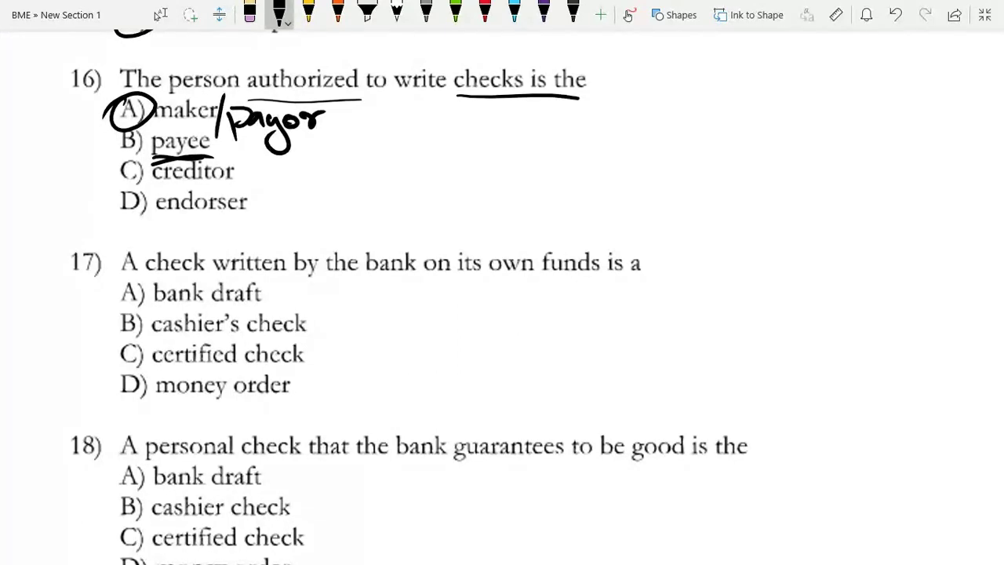
{"action": "scroll", "coordinate": [502, 314], "scroll_direction": "down", "scroll_amount": 3}
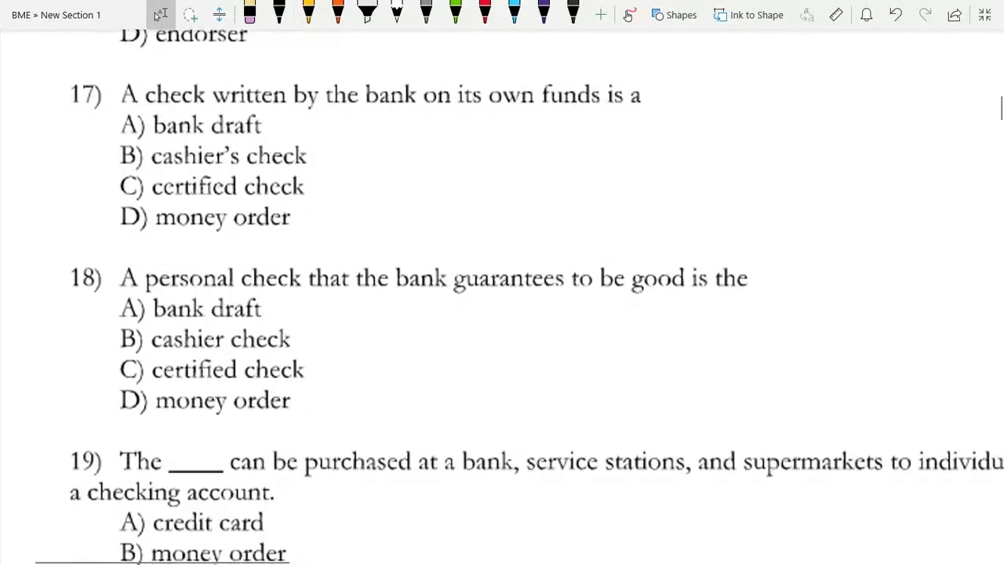
Circle answer B (cashier's check) for question 17 in black ink and draw a line over 'money order'.
{"action": "left_click", "coordinate": [279, 12]}
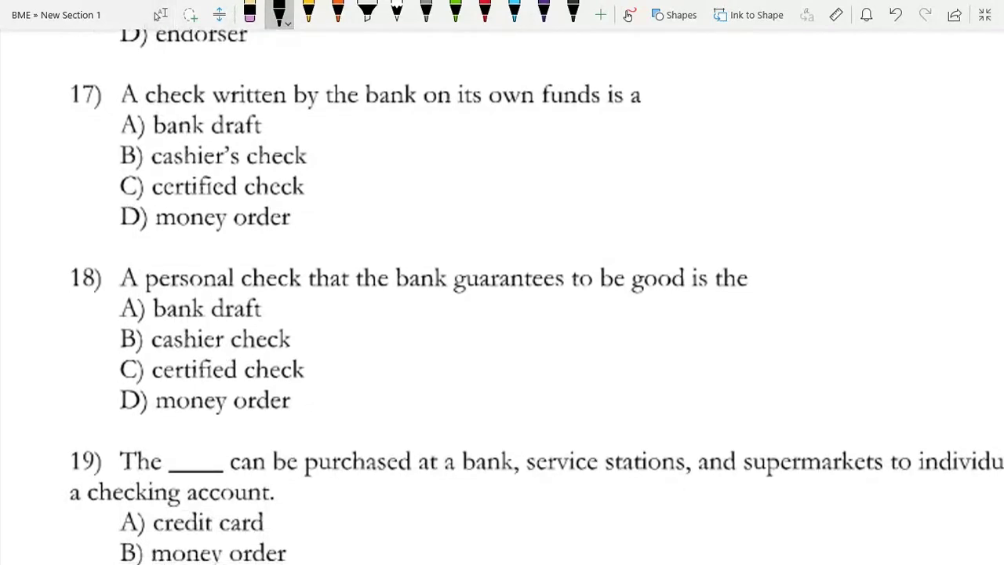
{"action": "left_click_drag", "start_coordinate": [129, 144], "coordinate": [103, 161]}
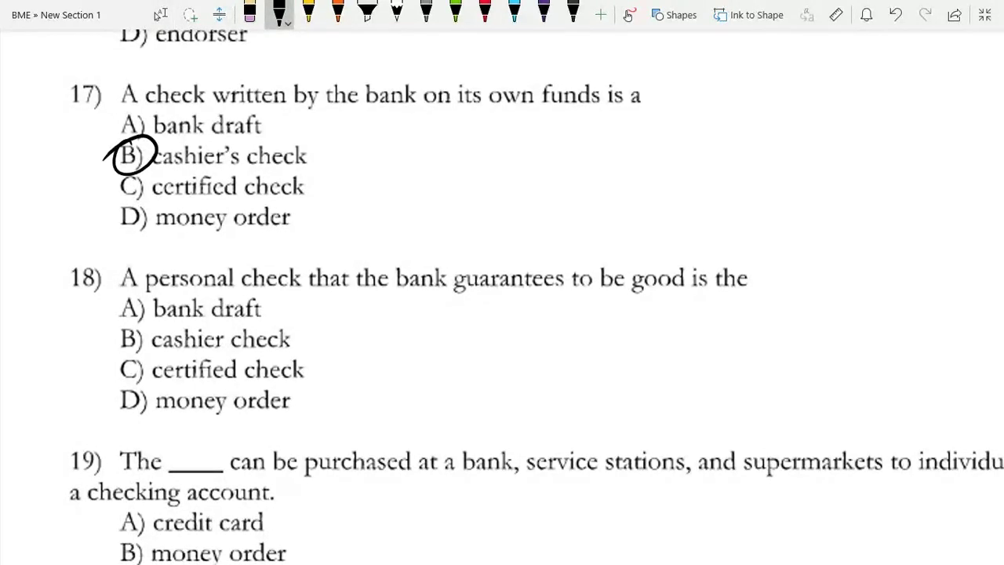
{"action": "left_click_drag", "start_coordinate": [157, 210], "coordinate": [287, 209]}
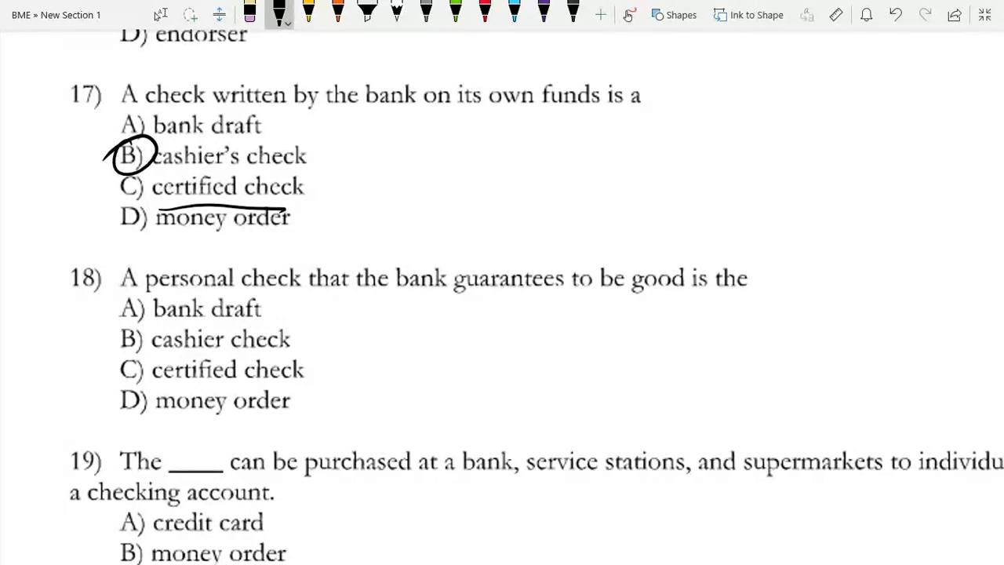
Underline 'personal check' and 'bank guarantees to be good' in question 18, then circle answer C (certified check).
{"action": "left_click_drag", "start_coordinate": [153, 298], "coordinate": [285, 289]}
{"action": "left_click_drag", "start_coordinate": [405, 300], "coordinate": [683, 292]}
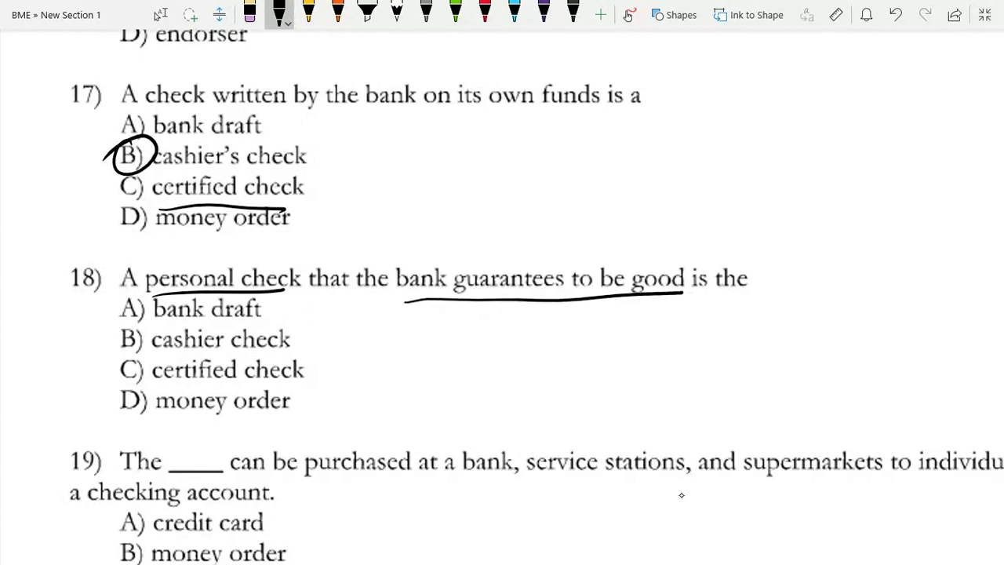
{"action": "left_click_drag", "start_coordinate": [125, 354], "coordinate": [103, 383]}
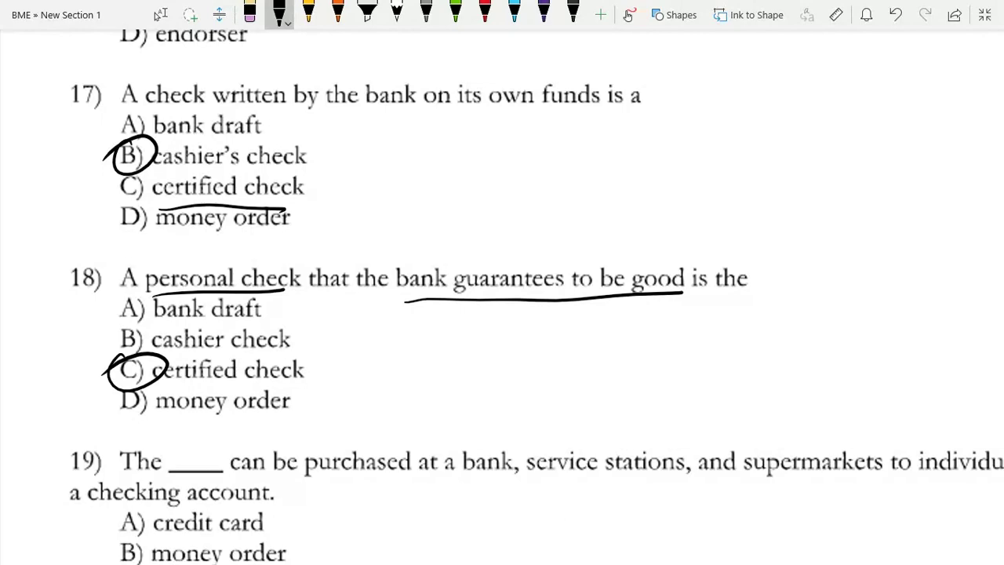
Circle answer B, money order, for question 19 in black ink.
{"action": "scroll", "coordinate": [501, 283], "scroll_direction": "down", "scroll_amount": 3}
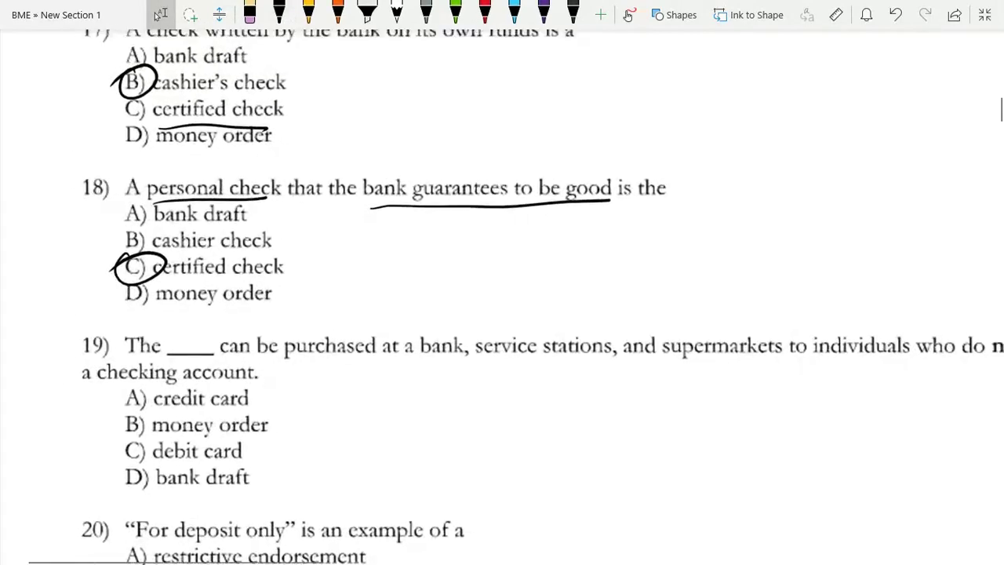
{"action": "scroll", "coordinate": [502, 313], "scroll_direction": "up", "scroll_amount": 2}
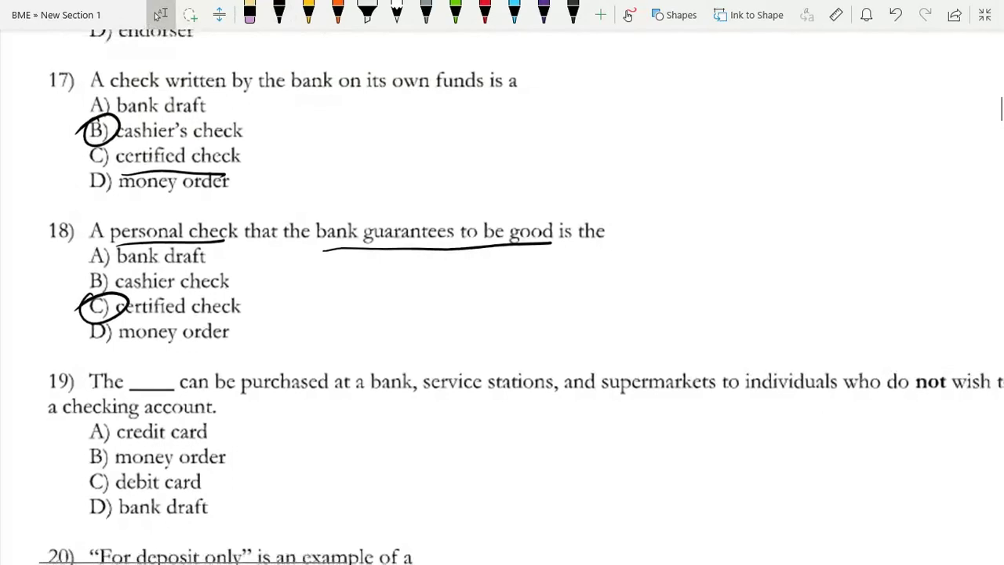
{"action": "scroll", "coordinate": [502, 314], "scroll_direction": "up", "scroll_amount": 3}
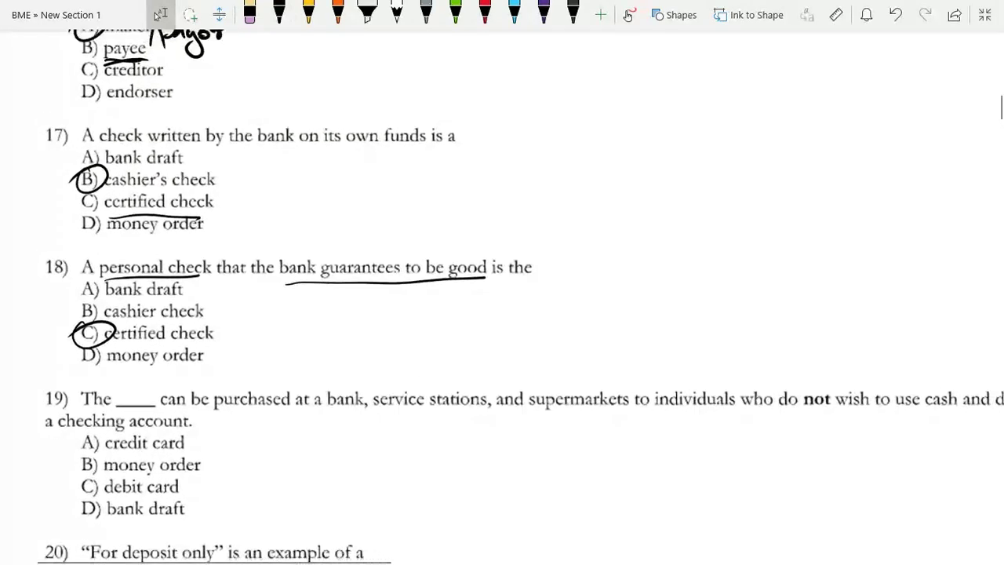
{"action": "scroll", "coordinate": [502, 314], "scroll_direction": "up", "scroll_amount": 2}
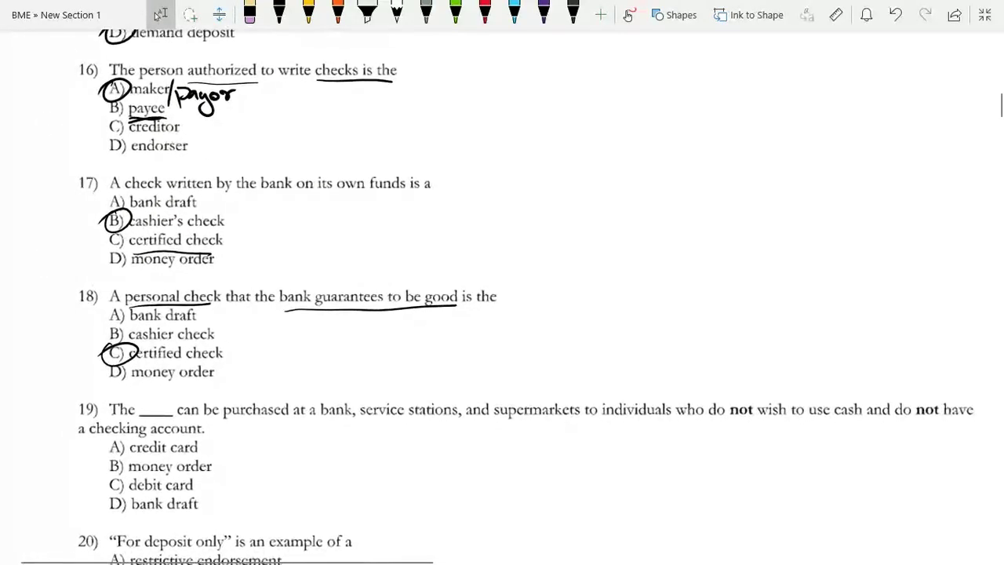
{"action": "scroll", "coordinate": [502, 314], "scroll_direction": "down", "scroll_amount": 2}
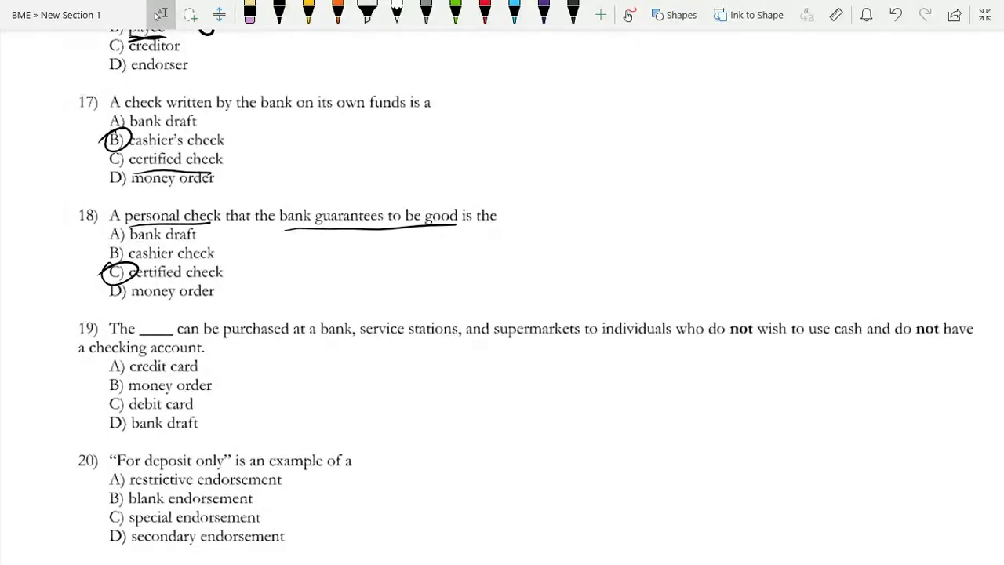
{"action": "left_click", "coordinate": [278, 14]}
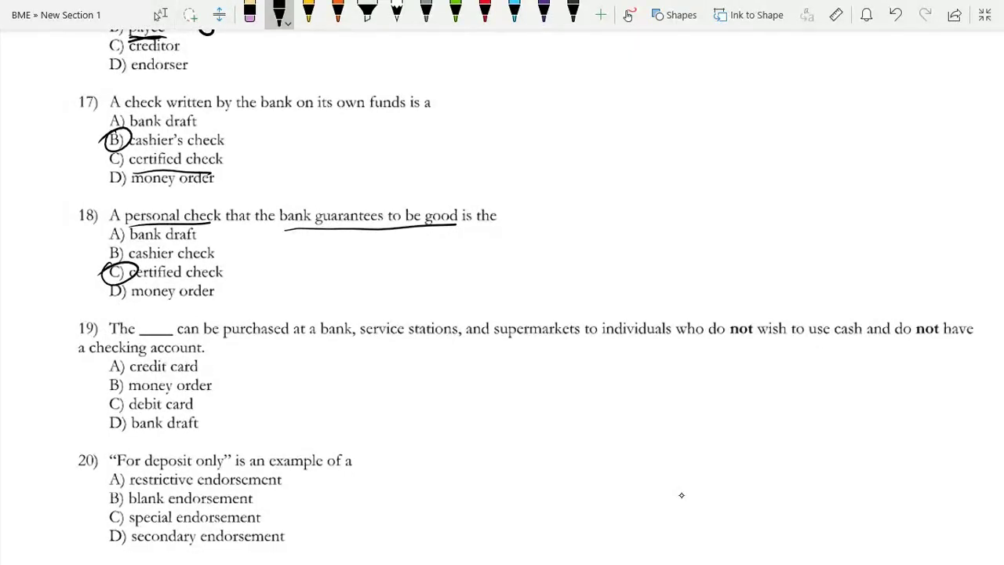
{"action": "mouse_move", "coordinate": [127, 380]}
{"action": "left_mouse_down"}
{"action": "mouse_move", "coordinate": [111, 396]}
{"action": "mouse_move", "coordinate": [101, 391]}
{"action": "left_mouse_up"}
Circle answer A, restrictive endorsement, for question 20 and add a small ink mark after it.
{"action": "scroll", "coordinate": [502, 314], "scroll_direction": "down", "scroll_amount": 5}
{"action": "left_click", "coordinate": [161, 14]}
{"action": "scroll", "coordinate": [502, 313], "scroll_direction": "up", "scroll_amount": 3, "text": "ctrl"}
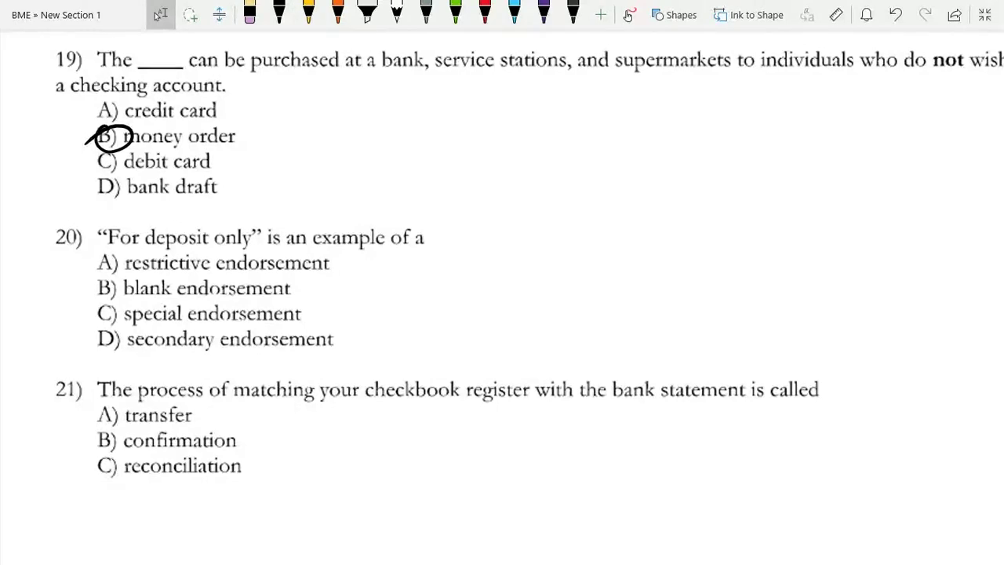
{"action": "left_click", "coordinate": [278, 14]}
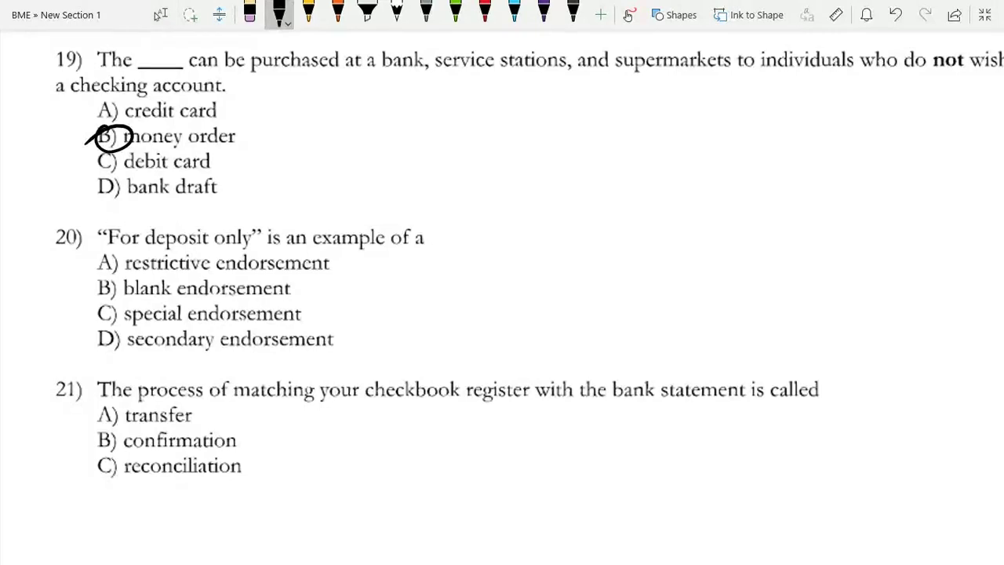
{"action": "mouse_move", "coordinate": [109, 251]}
{"action": "left_mouse_down"}
{"action": "mouse_move", "coordinate": [85, 272]}
{"action": "mouse_move", "coordinate": [218, 248]}
{"action": "left_mouse_up"}
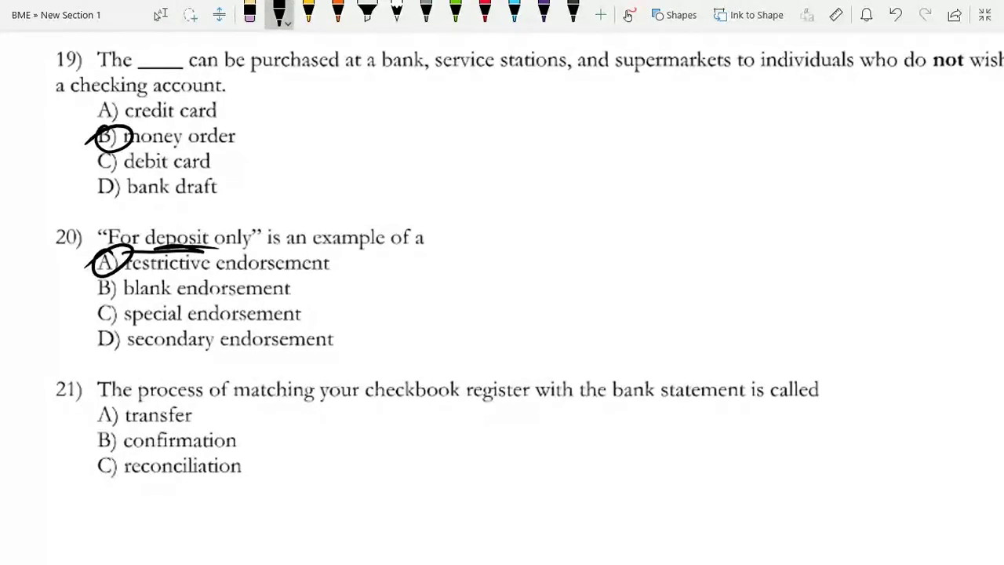
{"action": "left_click_drag", "start_coordinate": [322, 265], "coordinate": [304, 313]}
Circle answer C, reconciliation, for question 21 in black ink.
{"action": "scroll", "coordinate": [502, 313], "scroll_direction": "down", "scroll_amount": 5}
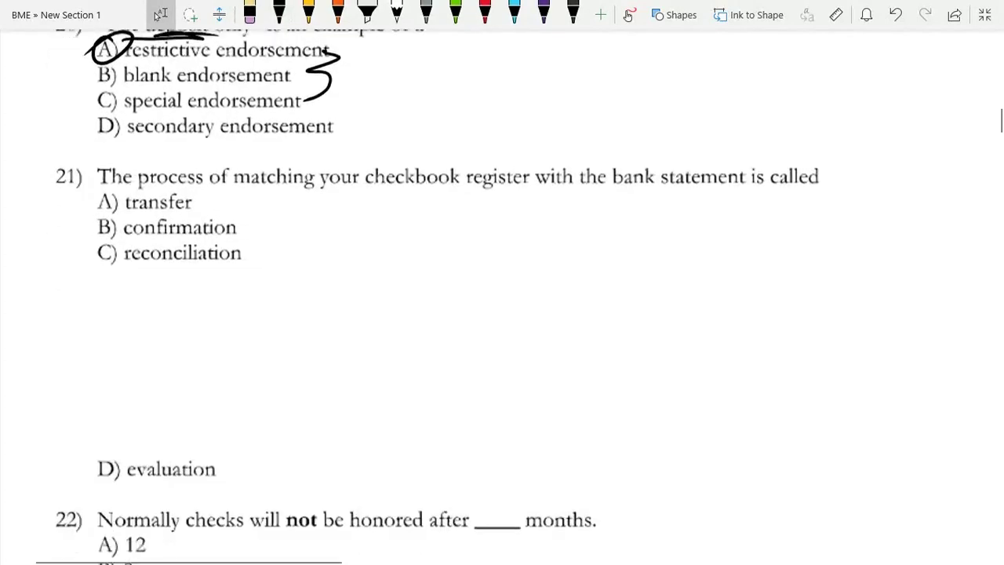
{"action": "scroll", "coordinate": [502, 314], "scroll_direction": "up", "scroll_amount": 2}
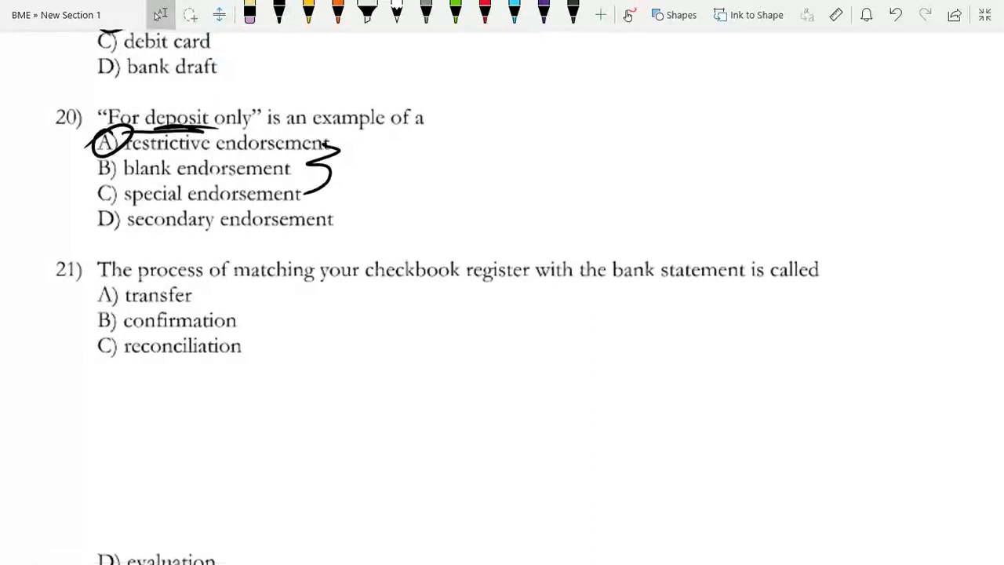
{"action": "scroll", "coordinate": [502, 313], "scroll_direction": "down", "scroll_amount": 1}
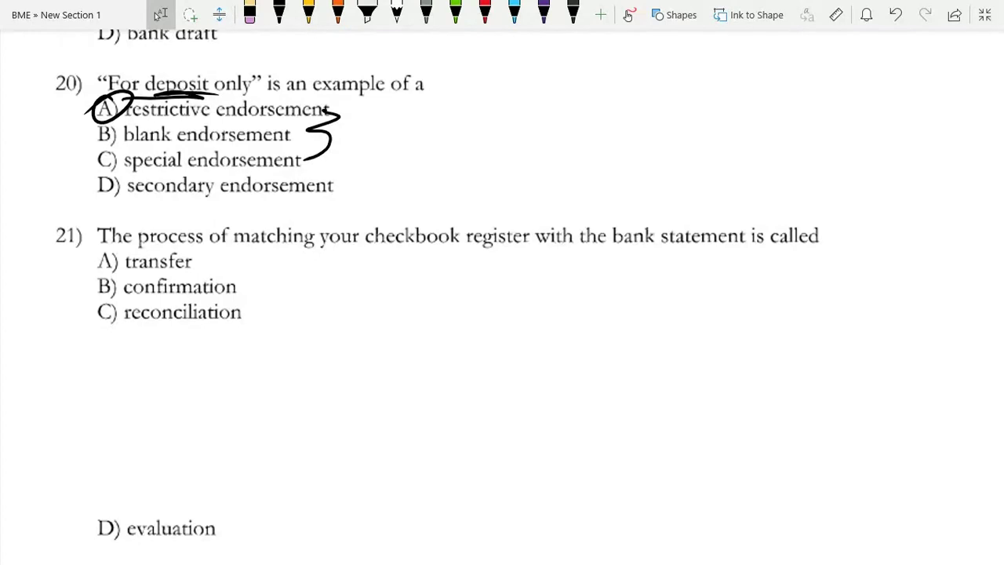
{"action": "left_click", "coordinate": [278, 15]}
{"action": "left_click_drag", "start_coordinate": [127, 302], "coordinate": [79, 323]}
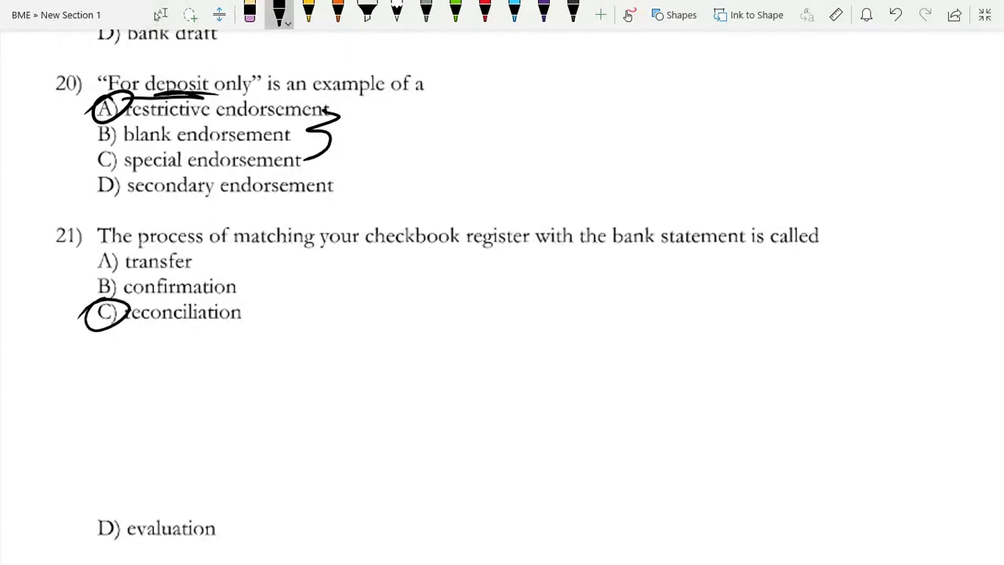
Circle answer D, 6 months, for question 22.
{"action": "scroll", "coordinate": [502, 298], "scroll_direction": "down", "scroll_amount": 5}
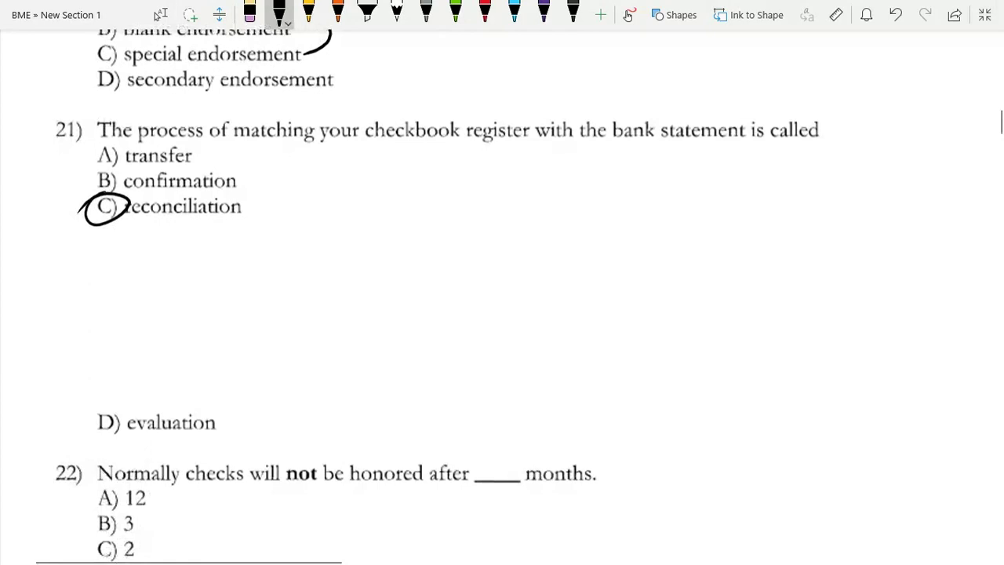
{"action": "scroll", "coordinate": [501, 301], "scroll_direction": "down", "scroll_amount": 2}
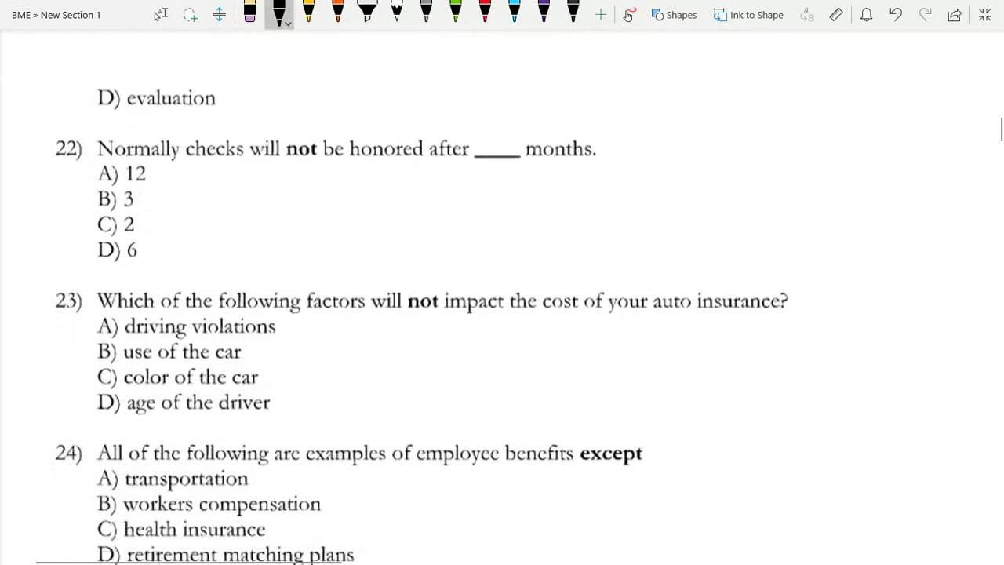
{"action": "scroll", "coordinate": [502, 314], "scroll_direction": "up", "scroll_amount": 1}
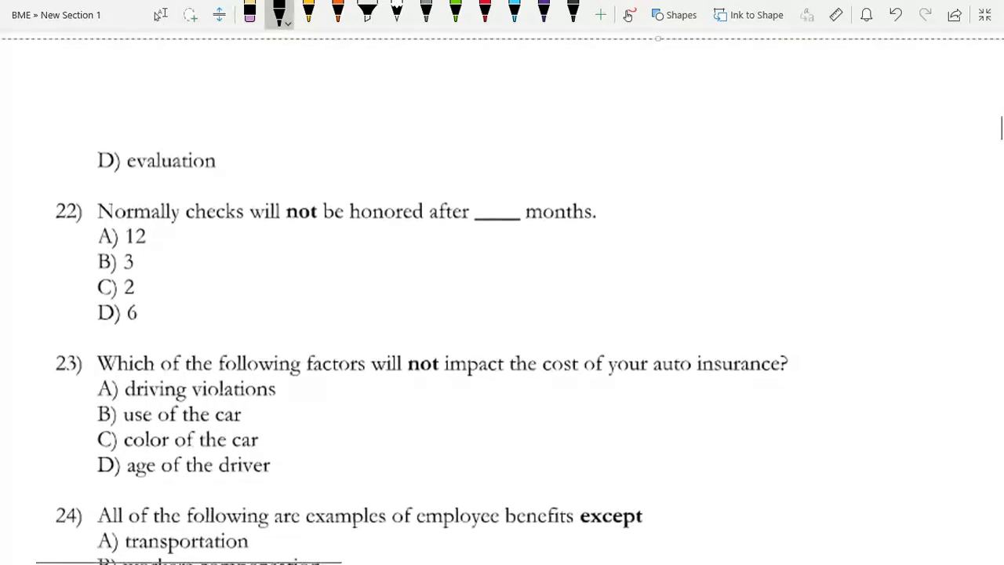
{"action": "left_click_drag", "start_coordinate": [135, 309], "coordinate": [87, 306]}
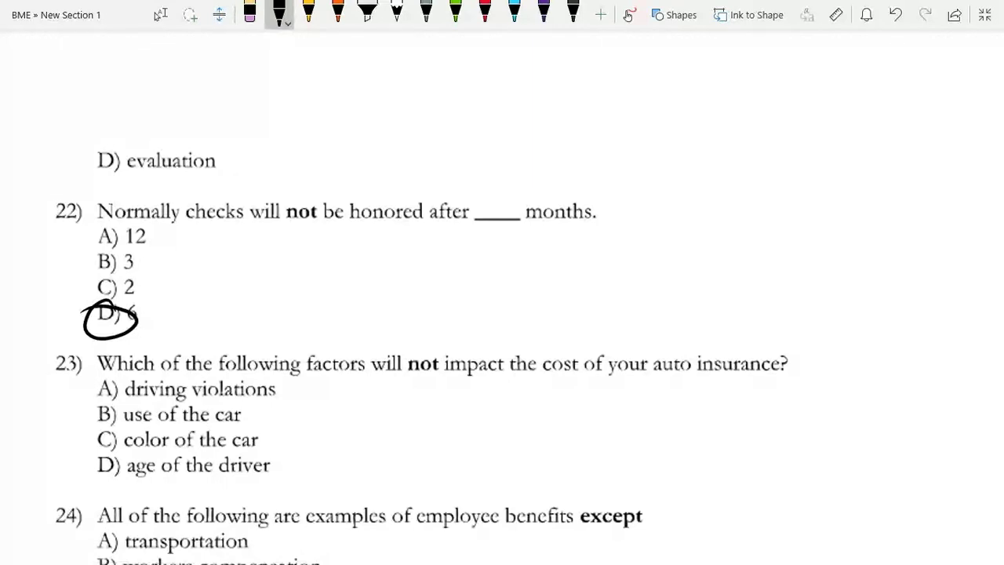
Underline 'not' and 'auto insurance' in question 23.
{"action": "scroll", "coordinate": [502, 314], "scroll_direction": "down", "scroll_amount": 4}
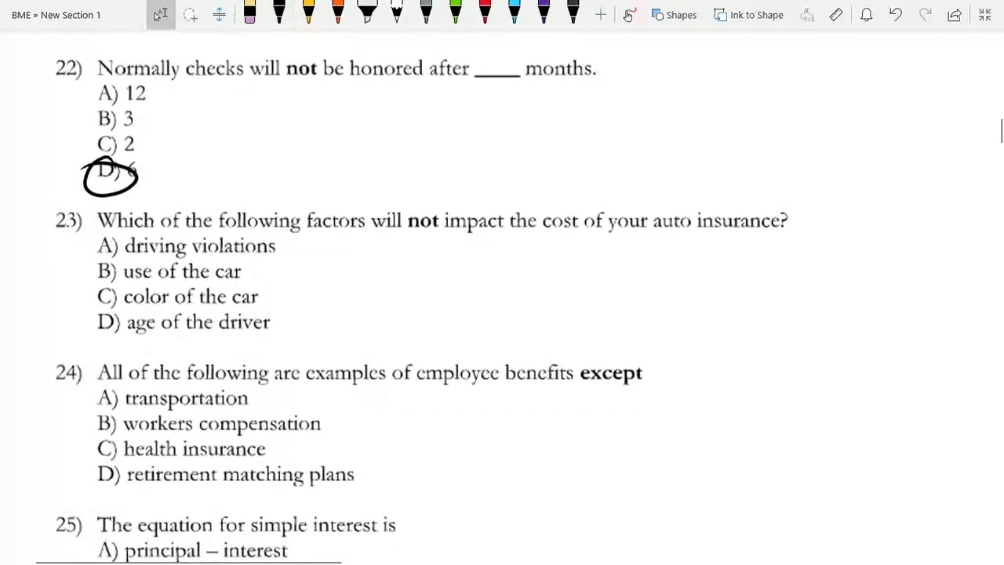
{"action": "left_click", "coordinate": [278, 12]}
{"action": "left_click_drag", "start_coordinate": [409, 225], "coordinate": [458, 224]}
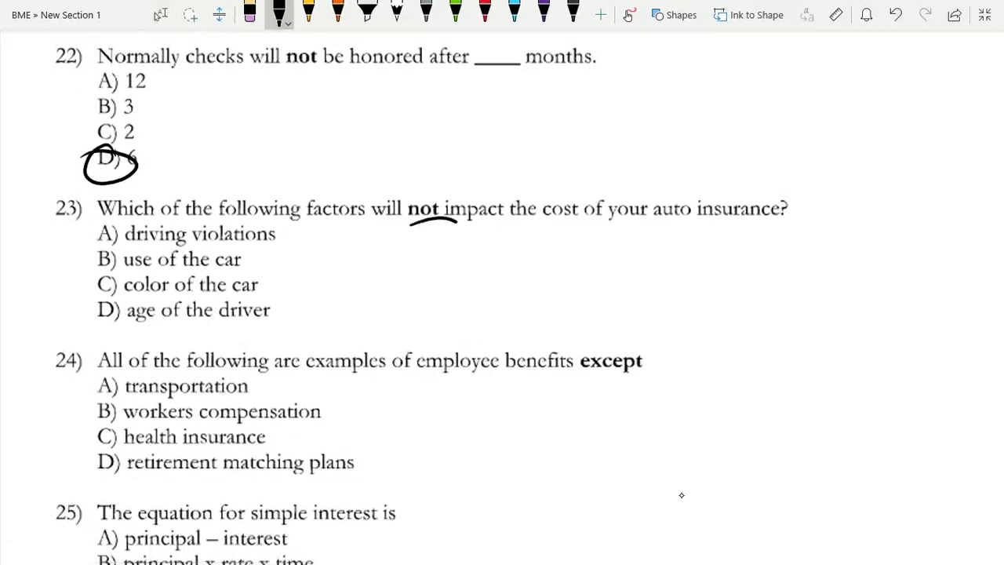
{"action": "left_click_drag", "start_coordinate": [661, 227], "coordinate": [749, 227]}
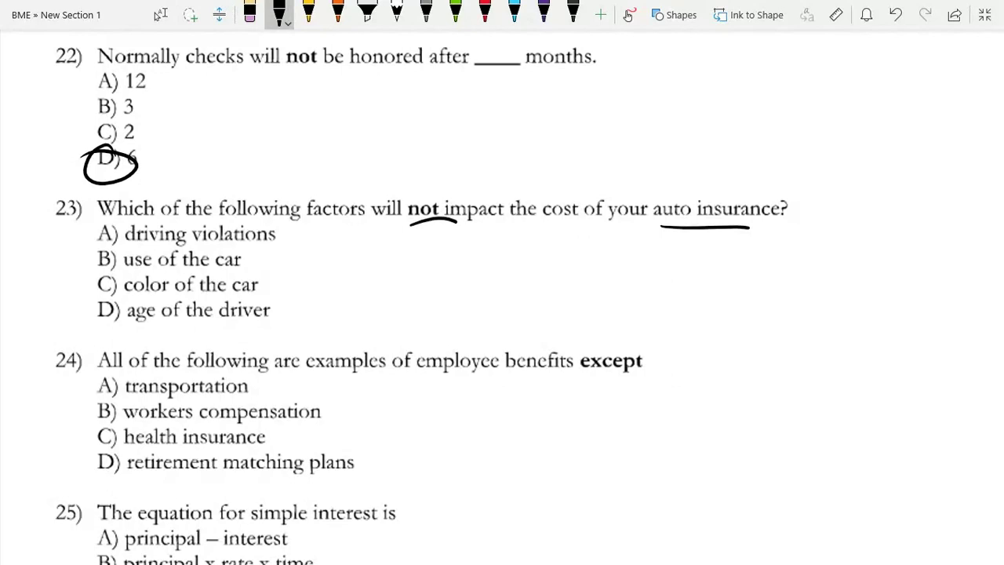
Circle answer C, color of the car, for question 23.
{"action": "left_click_drag", "start_coordinate": [125, 274], "coordinate": [69, 296]}
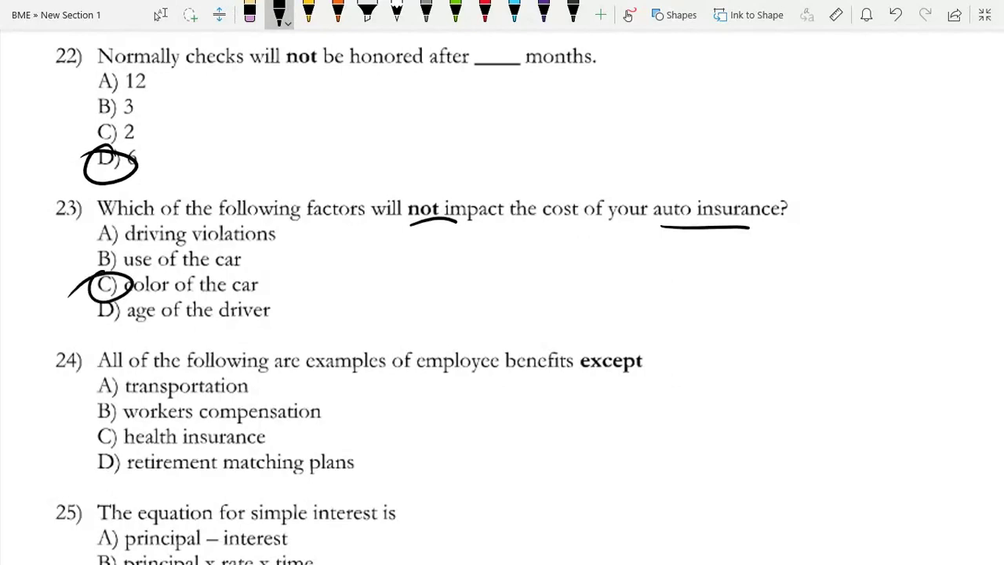
{"action": "scroll", "coordinate": [502, 314], "scroll_direction": "down", "scroll_amount": 3}
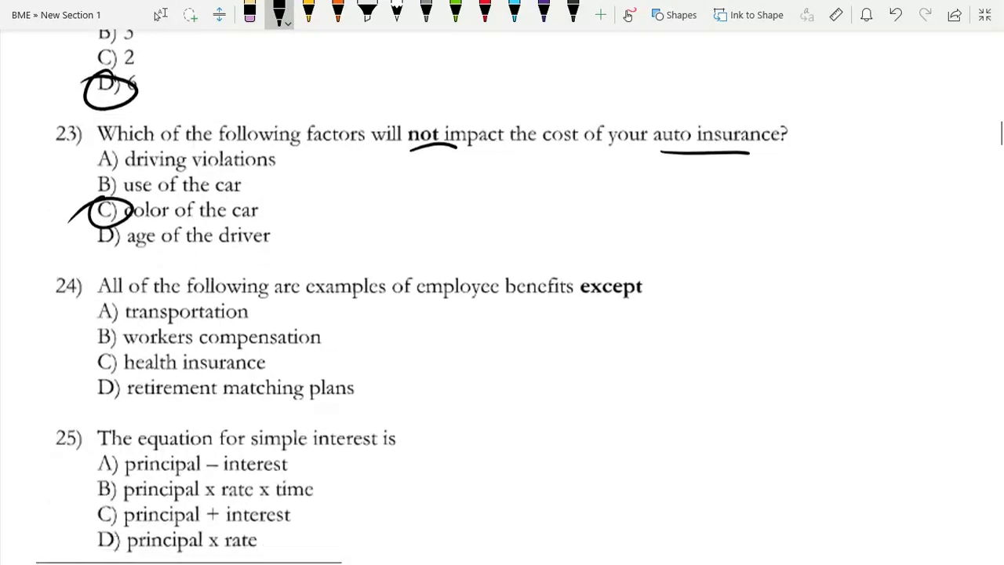
{"action": "left_click", "coordinate": [160, 15]}
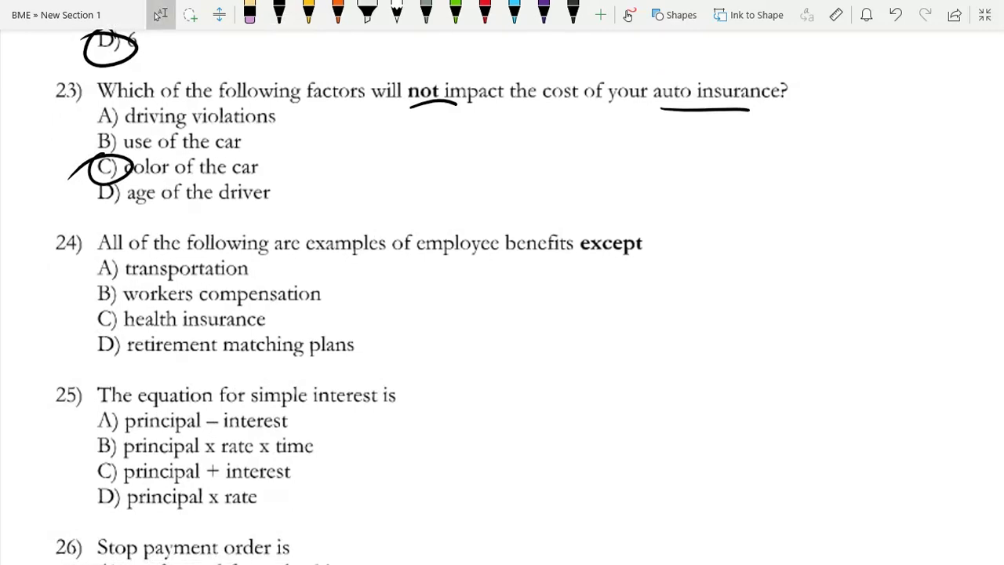
Circle answer A, transportation, for question 24 and tick workers compensation, health insurance and retirement matching.
{"action": "left_click", "coordinate": [279, 12]}
{"action": "left_click_drag", "start_coordinate": [124, 262], "coordinate": [83, 268]}
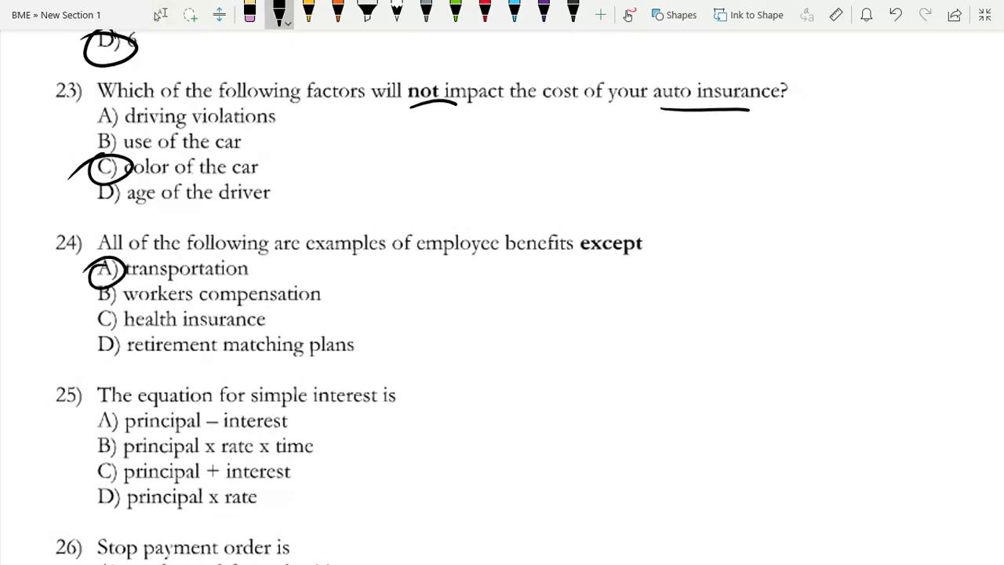
{"action": "mouse_move", "coordinate": [332, 291]}
{"action": "left_mouse_down"}
{"action": "mouse_move", "coordinate": [345, 298]}
{"action": "mouse_move", "coordinate": [369, 280]}
{"action": "left_mouse_up"}
{"action": "left_click_drag", "start_coordinate": [276, 317], "coordinate": [306, 306]}
{"action": "left_click_drag", "start_coordinate": [359, 340], "coordinate": [390, 334]}
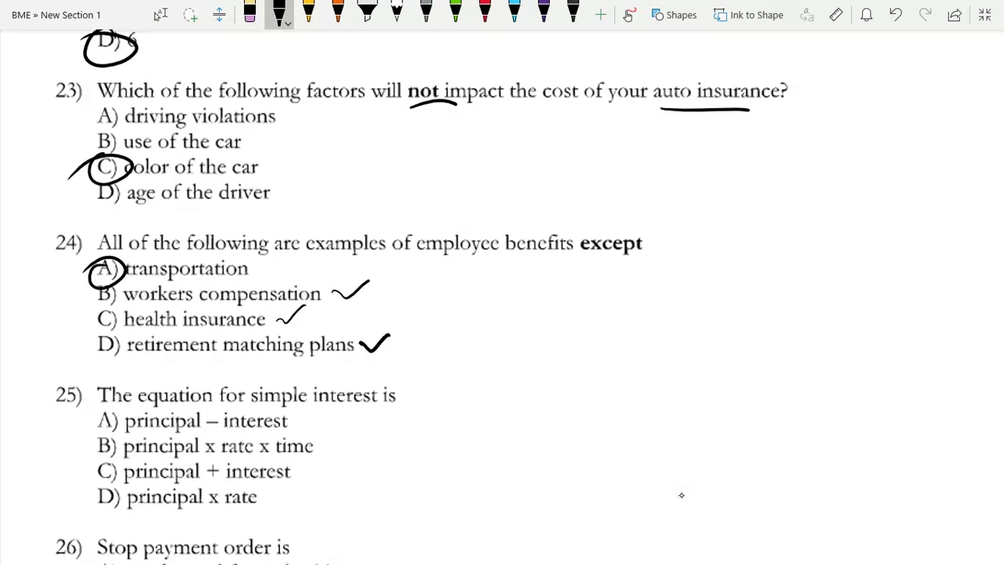
Erase the stray squiggle stroke drawn between the ticked options.
{"action": "left_click_drag", "start_coordinate": [343, 300], "coordinate": [354, 336]}
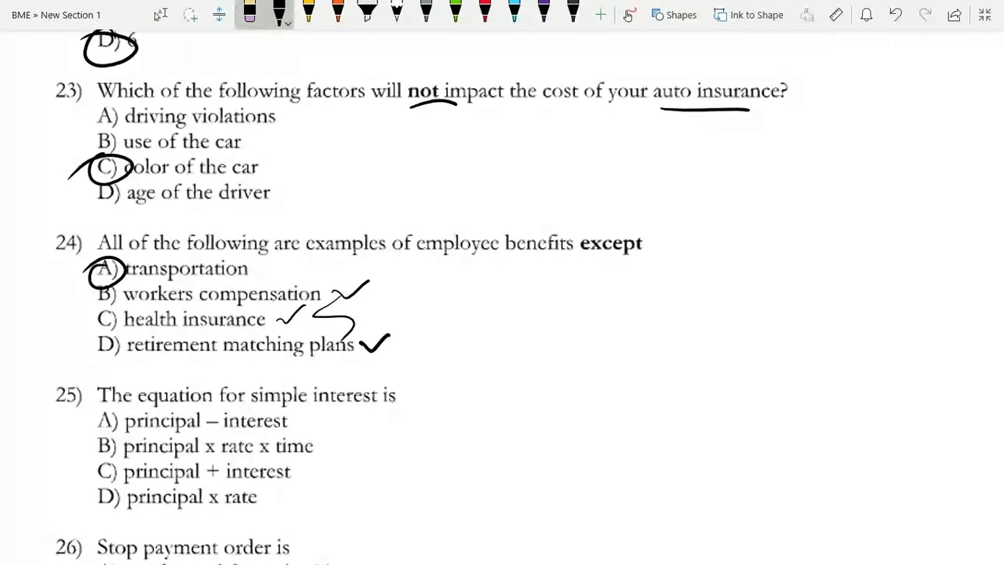
{"action": "left_click", "coordinate": [249, 11]}
{"action": "left_click", "coordinate": [315, 312]}
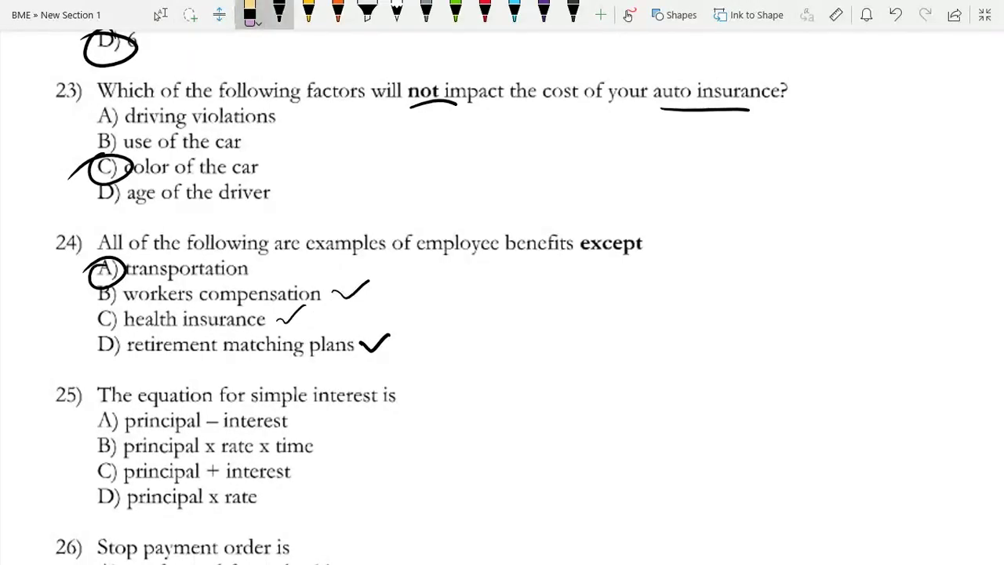
{"action": "left_click", "coordinate": [278, 12]}
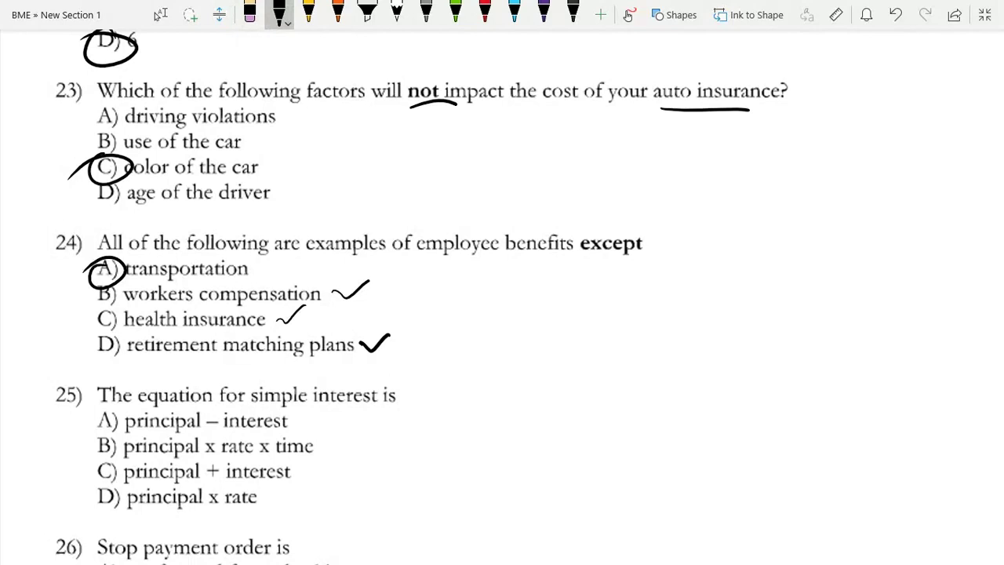
Circle answer B, principal x rate x time, for question 25 and underline 'simple interest'.
{"action": "scroll", "coordinate": [502, 298], "scroll_direction": "down", "scroll_amount": 3}
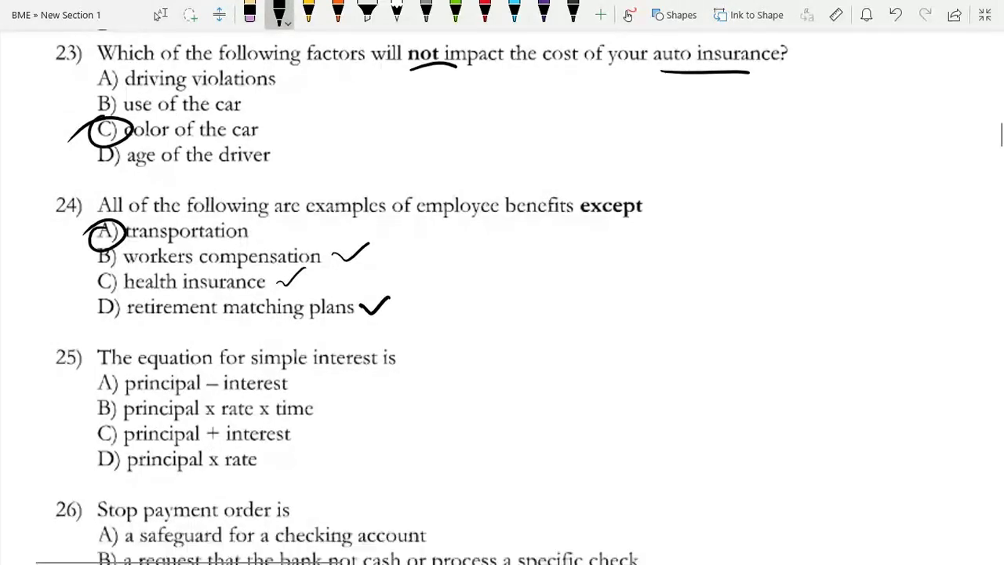
{"action": "scroll", "coordinate": [376, 298], "scroll_direction": "up", "scroll_amount": 1}
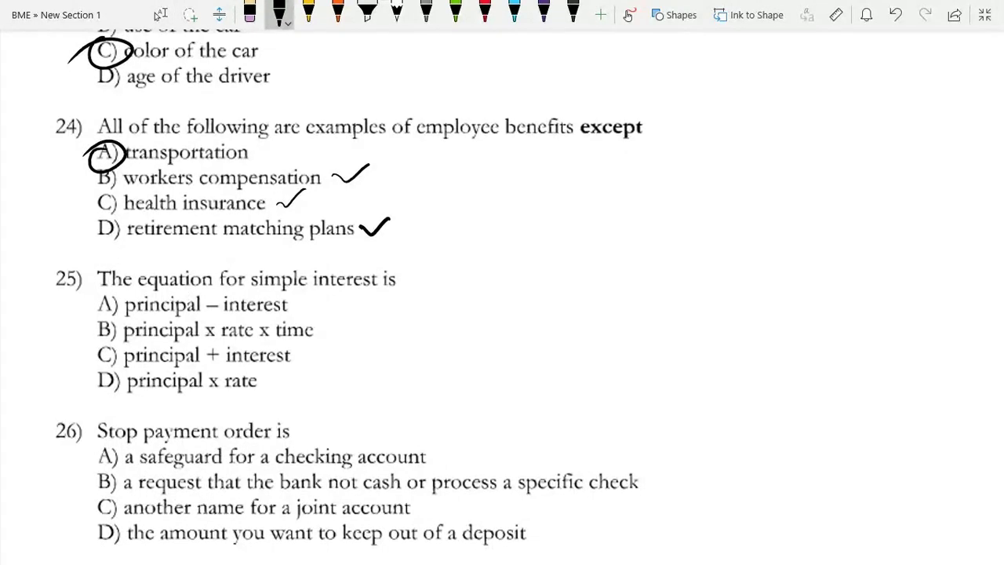
{"action": "mouse_move", "coordinate": [105, 319]}
{"action": "left_mouse_down"}
{"action": "mouse_move", "coordinate": [105, 345]}
{"action": "mouse_move", "coordinate": [126, 316]}
{"action": "left_mouse_up"}
{"action": "left_click_drag", "start_coordinate": [253, 289], "coordinate": [362, 293]}
Circle answer B for question 26, underline 'Stop payment order', and write 'Don't Pay' above it.
{"action": "scroll", "coordinate": [502, 296], "scroll_direction": "down", "scroll_amount": 5}
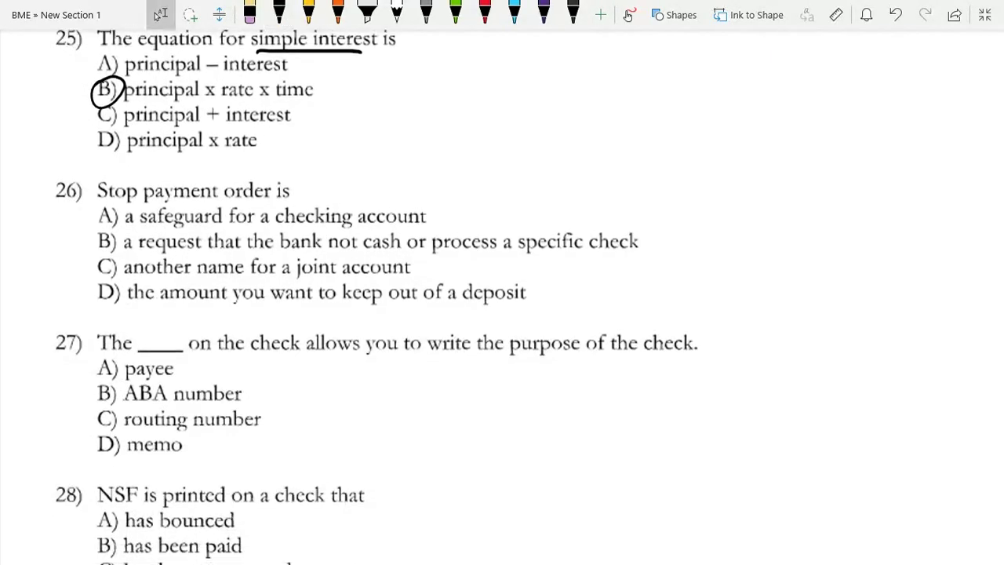
{"action": "scroll", "coordinate": [502, 297], "scroll_direction": "up", "scroll_amount": 1}
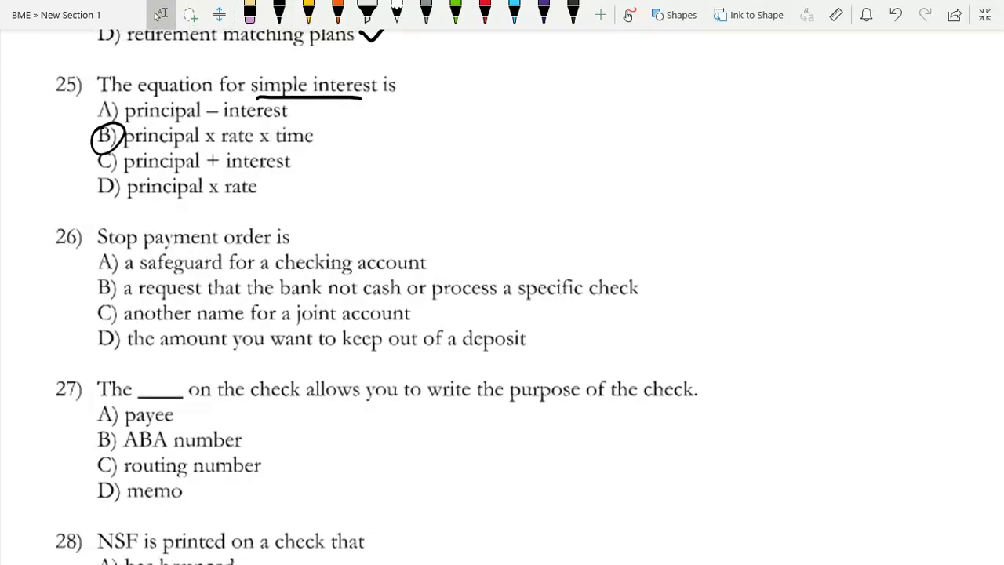
{"action": "left_click", "coordinate": [278, 12]}
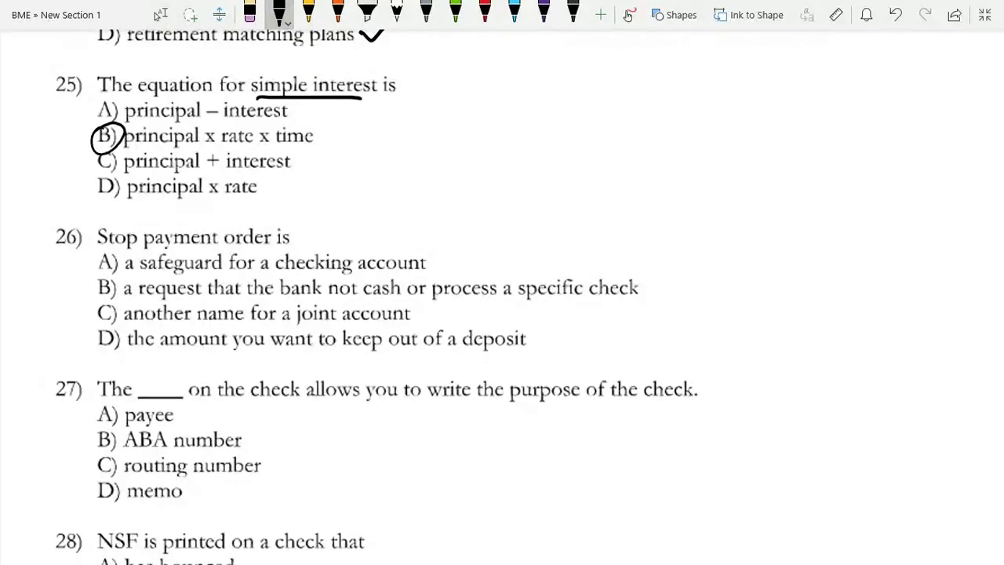
{"action": "left_click_drag", "start_coordinate": [126, 278], "coordinate": [131, 289]}
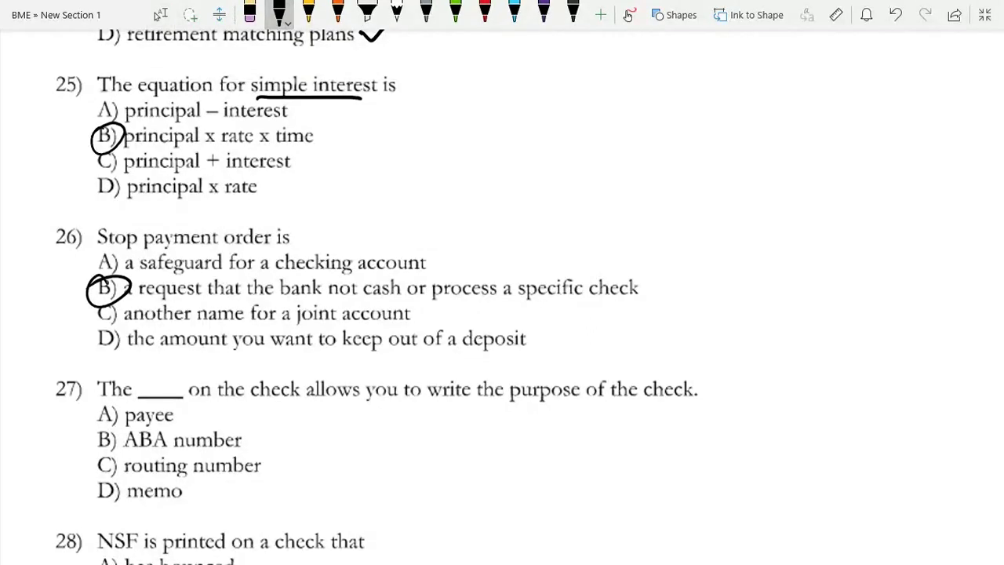
{"action": "left_click_drag", "start_coordinate": [98, 248], "coordinate": [266, 247]}
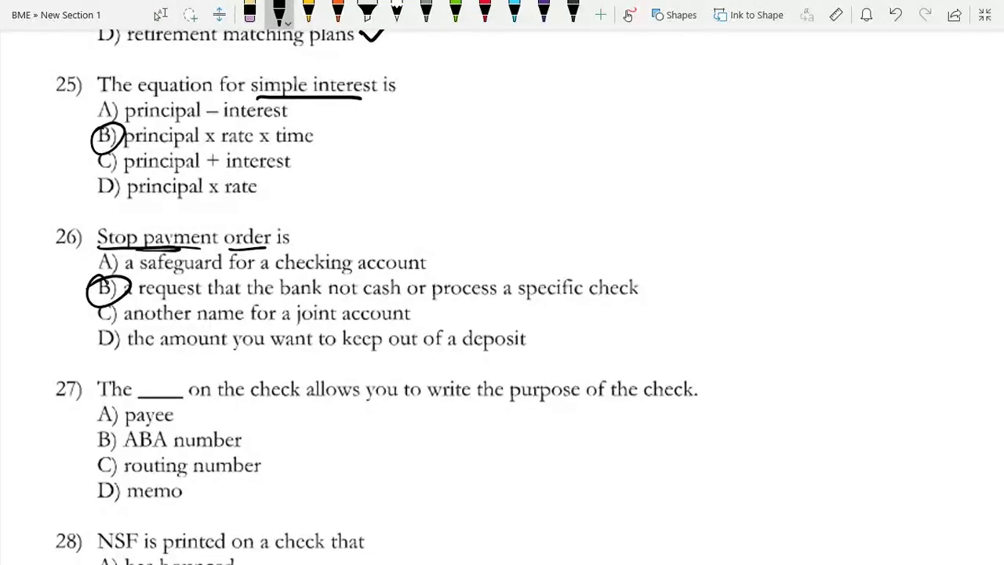
{"action": "mouse_move", "coordinate": [114, 198]}
{"action": "left_mouse_down"}
{"action": "mouse_move", "coordinate": [134, 224]}
{"action": "mouse_move", "coordinate": [212, 206]}
{"action": "mouse_move", "coordinate": [245, 228]}
{"action": "left_mouse_up"}
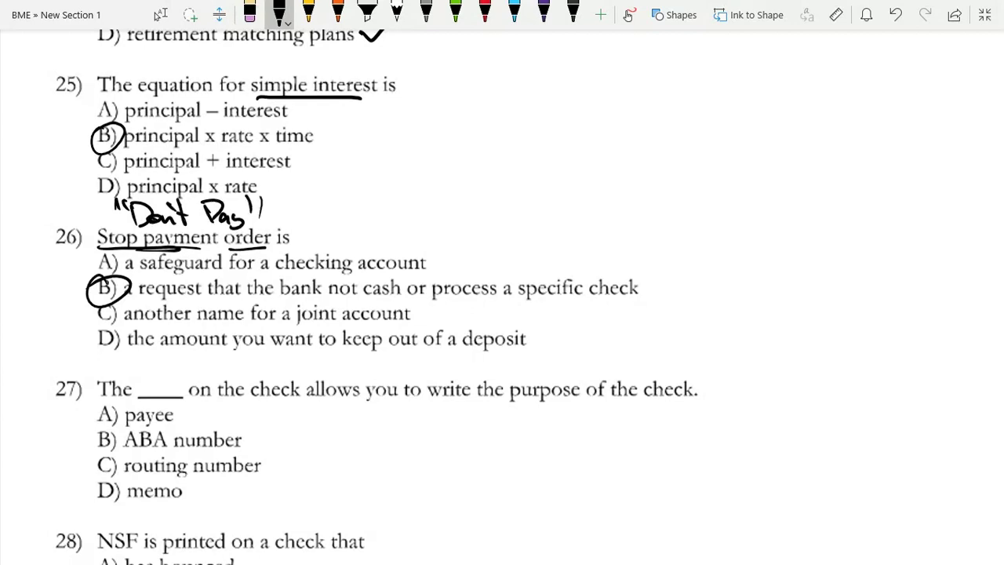
{"action": "left_click_drag", "start_coordinate": [243, 219], "coordinate": [146, 232]}
Mark 'another' in option C and underline 'cash', 'process' and 'specific check' in question 26.
{"action": "left_click_drag", "start_coordinate": [151, 311], "coordinate": [195, 307]}
{"action": "left_click_drag", "start_coordinate": [384, 303], "coordinate": [498, 302]}
{"action": "left_click_drag", "start_coordinate": [538, 302], "coordinate": [651, 297]}
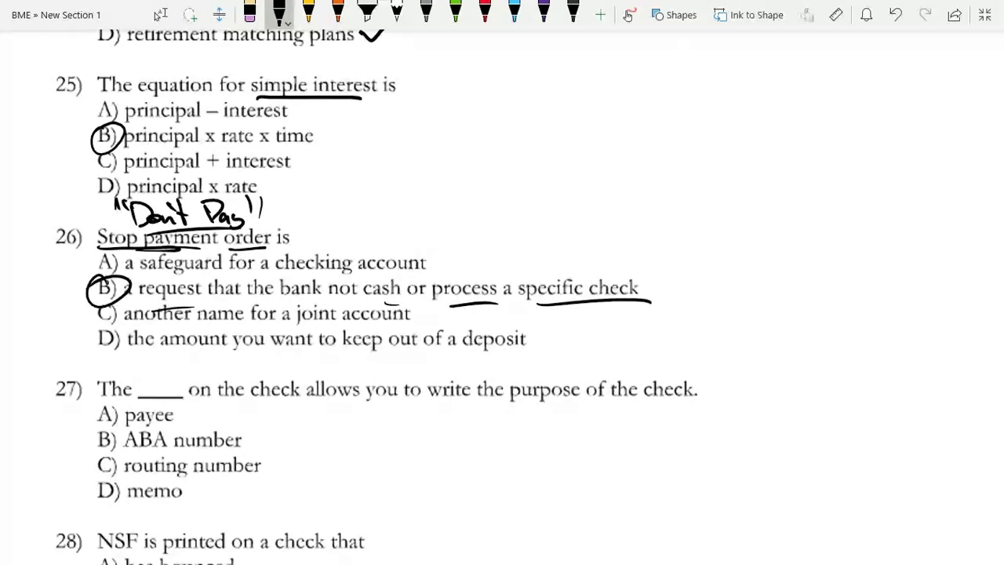
{"action": "scroll", "coordinate": [502, 298], "scroll_direction": "down", "scroll_amount": 5}
Circle answer D, memo, for question 27 in black ink.
{"action": "scroll", "coordinate": [502, 298], "scroll_direction": "down", "scroll_amount": 3}
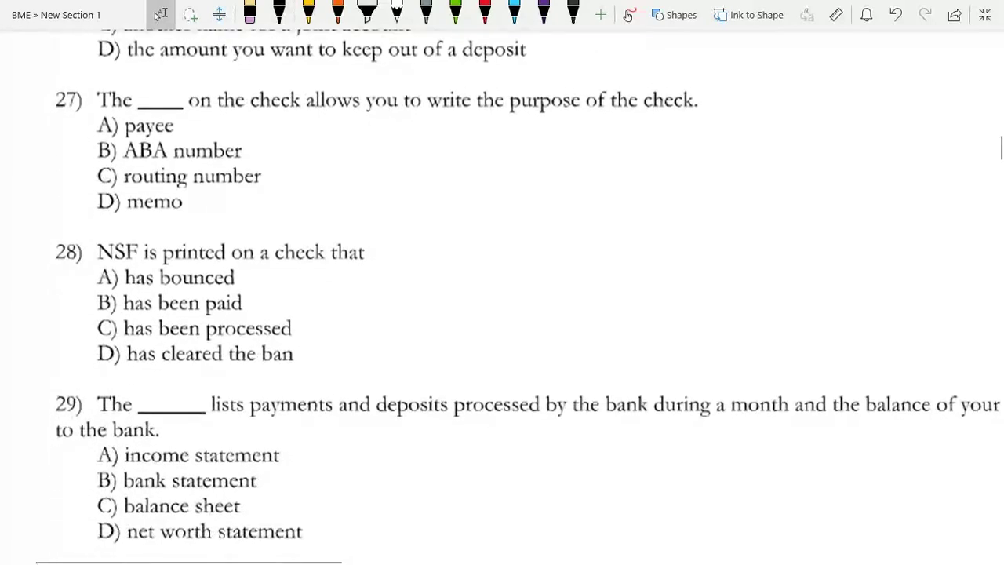
{"action": "scroll", "coordinate": [502, 298], "scroll_direction": "up", "scroll_amount": 3}
{"action": "scroll", "coordinate": [502, 298], "scroll_direction": "up", "scroll_amount": 1}
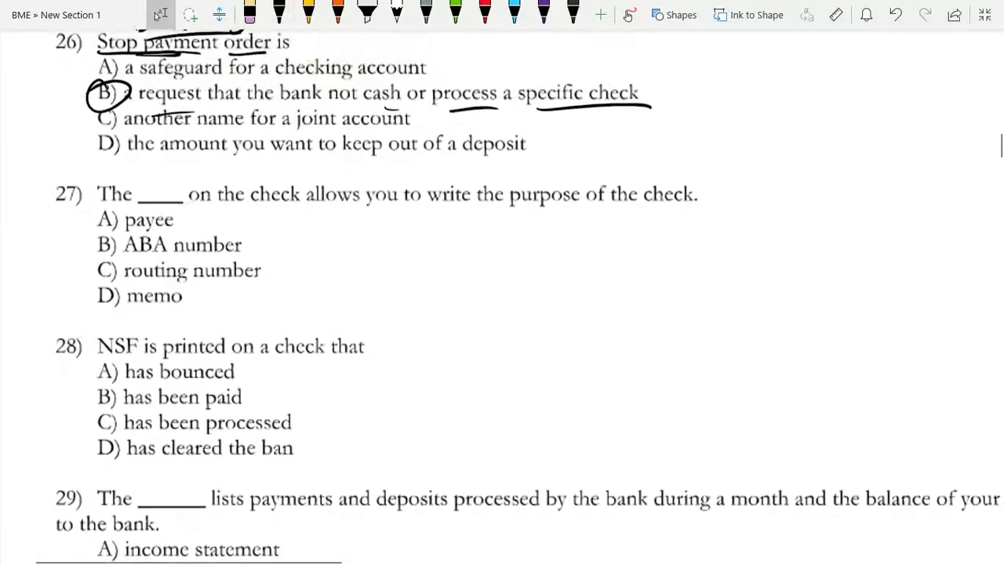
{"action": "left_click", "coordinate": [279, 12]}
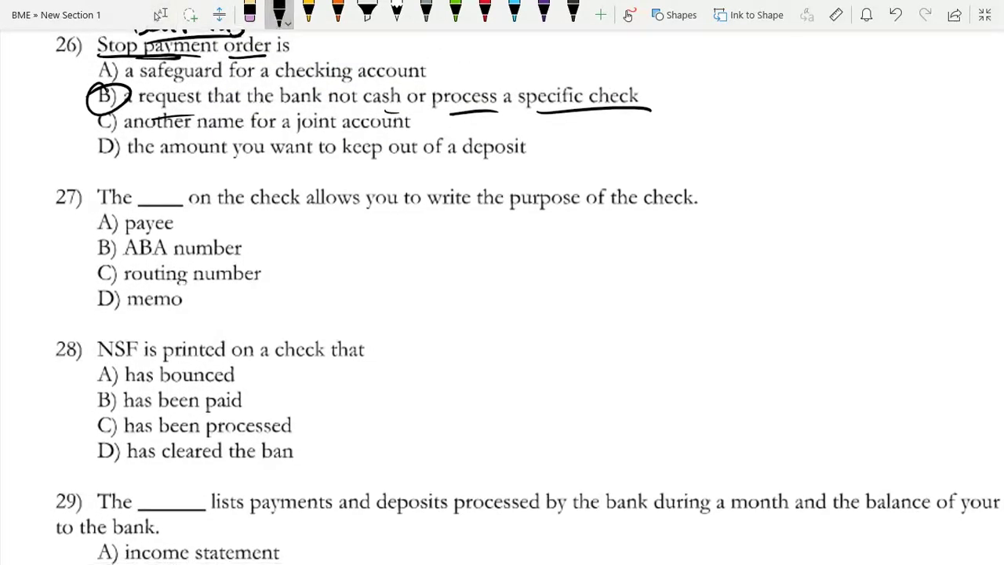
{"action": "mouse_move", "coordinate": [108, 280]}
{"action": "left_mouse_down"}
{"action": "mouse_move", "coordinate": [103, 295]}
{"action": "mouse_move", "coordinate": [81, 291]}
{"action": "left_mouse_up"}
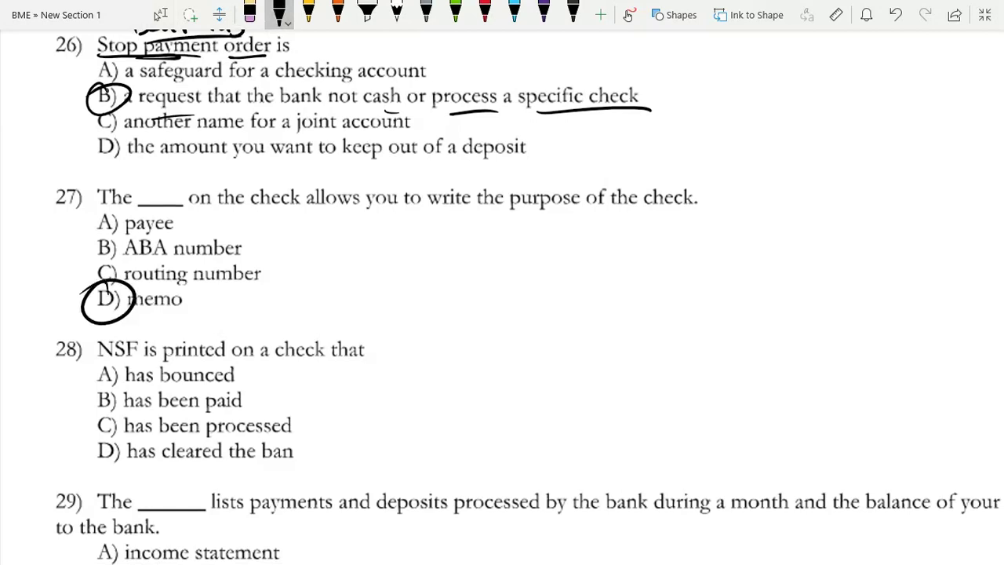
Circle answer A, has bounced, for question 28.
{"action": "scroll", "coordinate": [502, 298], "scroll_direction": "down", "scroll_amount": 2}
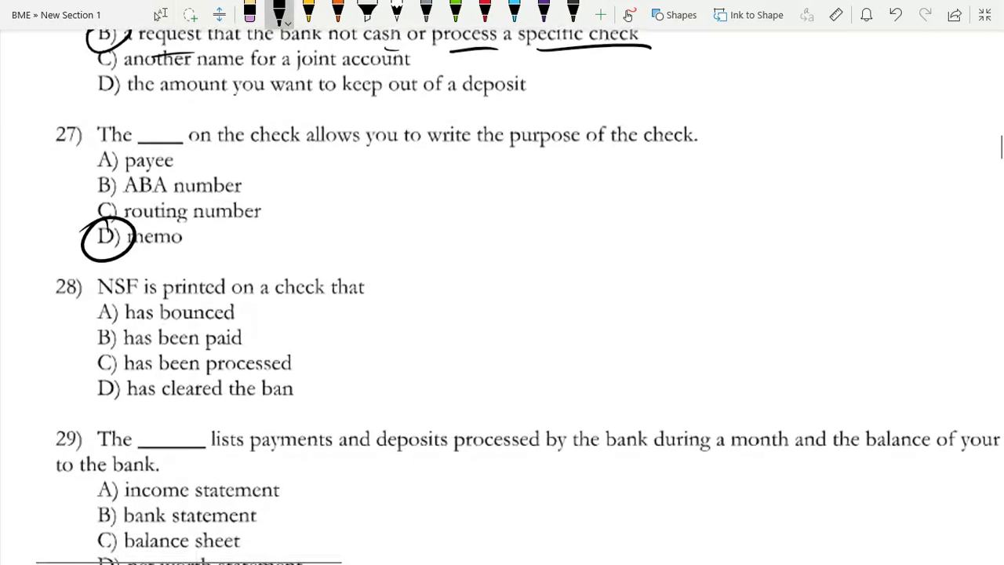
{"action": "scroll", "coordinate": [502, 298], "scroll_direction": "up", "scroll_amount": 1}
{"action": "left_click", "coordinate": [160, 15]}
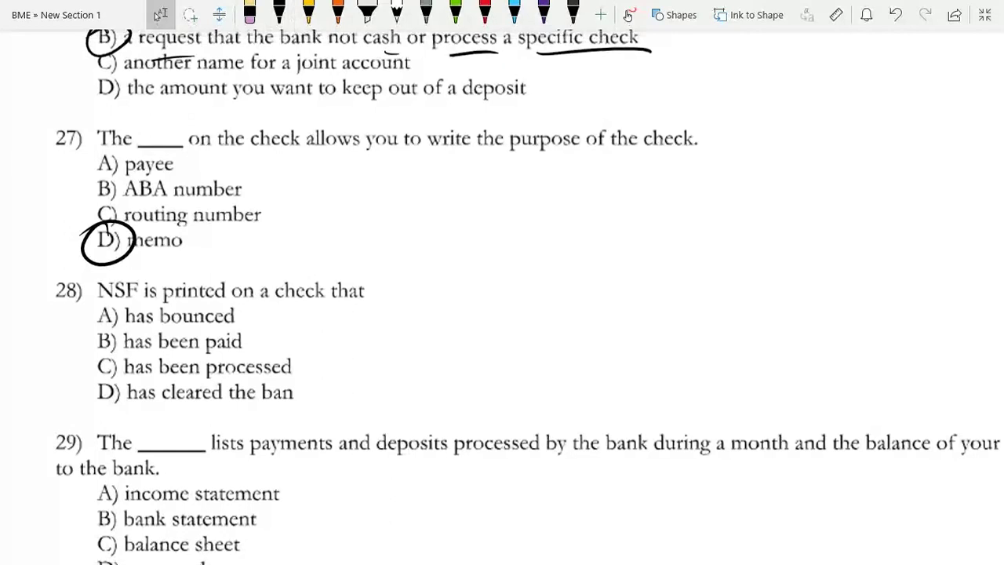
{"action": "left_click", "coordinate": [278, 12]}
{"action": "left_click_drag", "start_coordinate": [129, 306], "coordinate": [88, 312]}
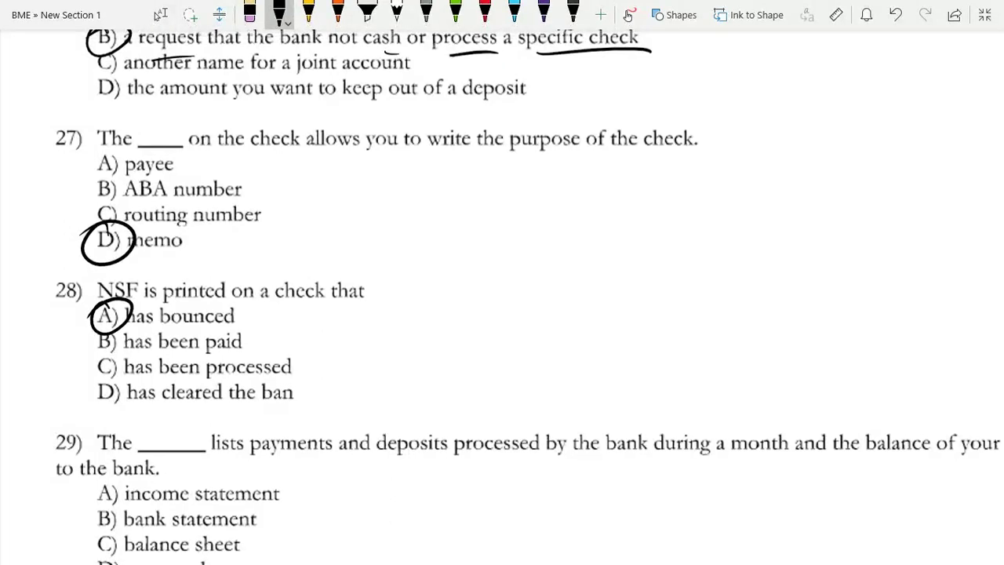
Handwrite 'NonSufficient funds' beside NSF and underline 'has bounced'.
{"action": "scroll", "coordinate": [502, 298], "scroll_direction": "down", "scroll_amount": 2}
{"action": "mouse_move", "coordinate": [150, 165]}
{"action": "left_mouse_down"}
{"action": "mouse_move", "coordinate": [234, 139]}
{"action": "mouse_move", "coordinate": [248, 153]}
{"action": "mouse_move", "coordinate": [256, 132]}
{"action": "mouse_move", "coordinate": [267, 154]}
{"action": "mouse_move", "coordinate": [300, 138]}
{"action": "mouse_move", "coordinate": [321, 154]}
{"action": "mouse_move", "coordinate": [336, 133]}
{"action": "left_mouse_up"}
{"action": "mouse_move", "coordinate": [358, 119]}
{"action": "left_mouse_down"}
{"action": "mouse_move", "coordinate": [345, 154]}
{"action": "mouse_move", "coordinate": [361, 141]}
{"action": "left_mouse_up"}
{"action": "mouse_move", "coordinate": [353, 141]}
{"action": "left_mouse_down"}
{"action": "mouse_move", "coordinate": [392, 141]}
{"action": "mouse_move", "coordinate": [391, 104]}
{"action": "mouse_move", "coordinate": [400, 144]}
{"action": "left_mouse_up"}
{"action": "left_click_drag", "start_coordinate": [174, 202], "coordinate": [234, 200]}
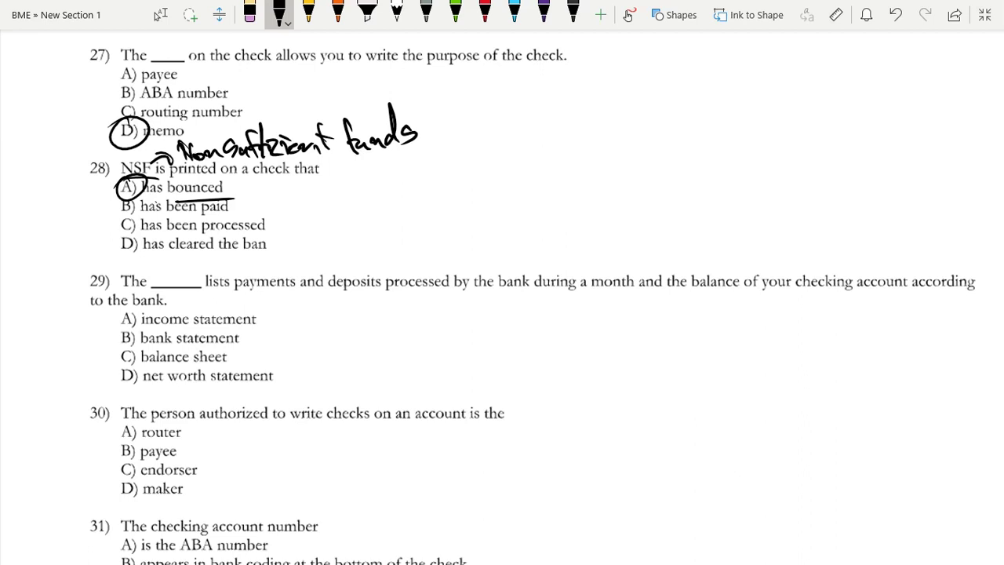
Circle B (bank statement) for question 29, underline 'lists payments and deposits', and bracket the options.
{"action": "mouse_move", "coordinate": [127, 330]}
{"action": "left_mouse_down"}
{"action": "mouse_move", "coordinate": [207, 348]}
{"action": "mouse_move", "coordinate": [238, 344]}
{"action": "left_mouse_up"}
{"action": "left_click_drag", "start_coordinate": [206, 290], "coordinate": [270, 293]}
{"action": "left_click_drag", "start_coordinate": [335, 298], "coordinate": [389, 292]}
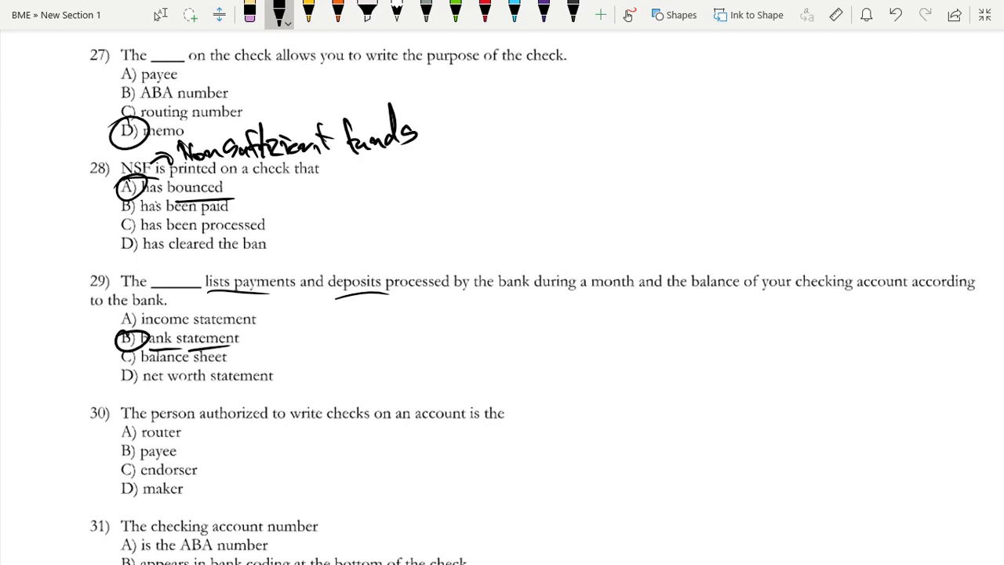
{"action": "scroll", "coordinate": [502, 314], "scroll_direction": "down", "scroll_amount": 1}
{"action": "scroll", "coordinate": [501, 314], "scroll_direction": "up", "scroll_amount": 1}
{"action": "mouse_move", "coordinate": [258, 312]}
{"action": "left_mouse_down"}
{"action": "mouse_move", "coordinate": [251, 337]}
{"action": "mouse_move", "coordinate": [270, 382]}
{"action": "left_mouse_up"}
Circle answer D, maker, for question 30 in black ink.
{"action": "scroll", "coordinate": [502, 314], "scroll_direction": "down", "scroll_amount": 3}
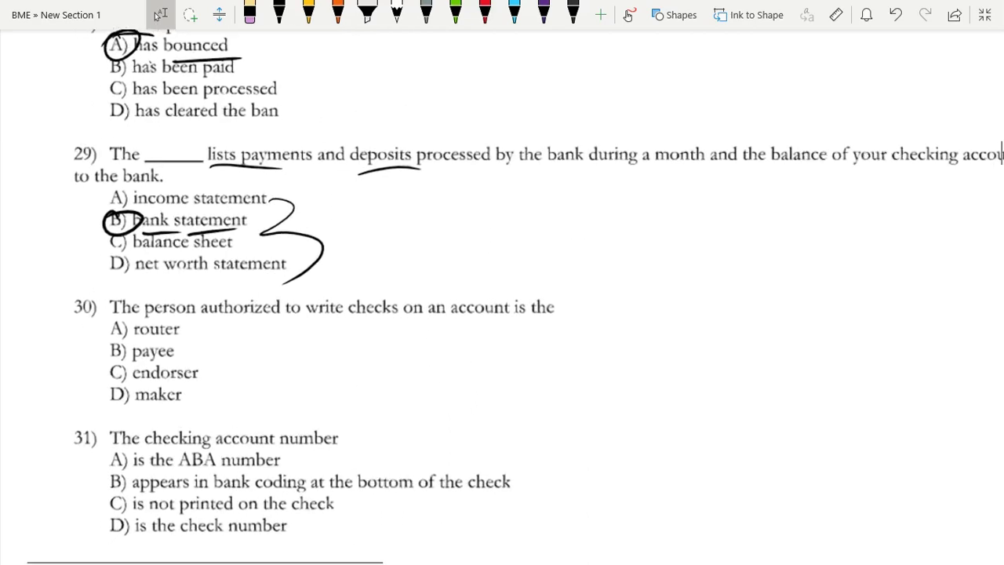
{"action": "left_click", "coordinate": [160, 14]}
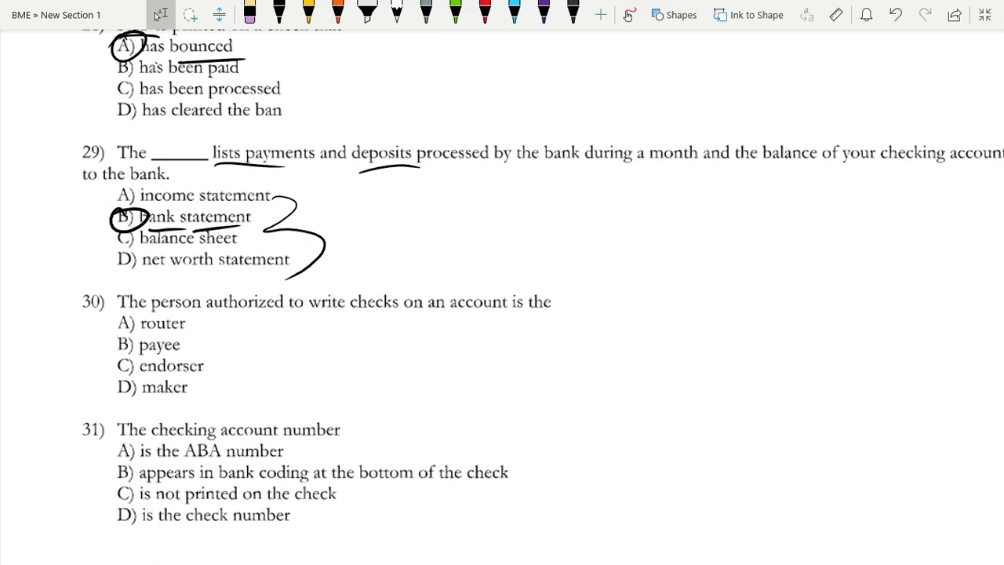
{"action": "left_click", "coordinate": [278, 13]}
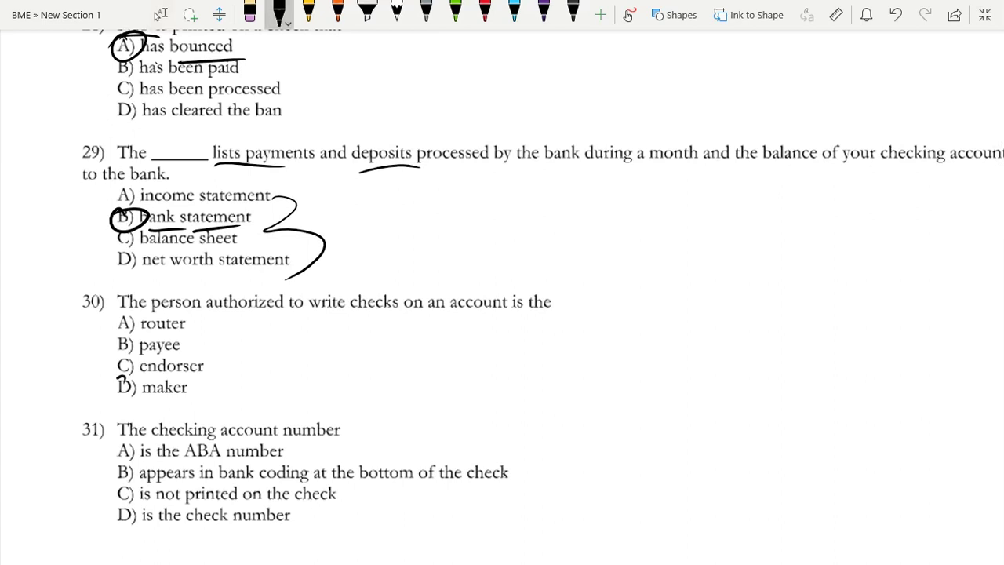
{"action": "left_click_drag", "start_coordinate": [129, 375], "coordinate": [95, 390]}
Circle answer B for question 31 in black ink.
{"action": "scroll", "coordinate": [501, 298], "scroll_direction": "down", "scroll_amount": 4}
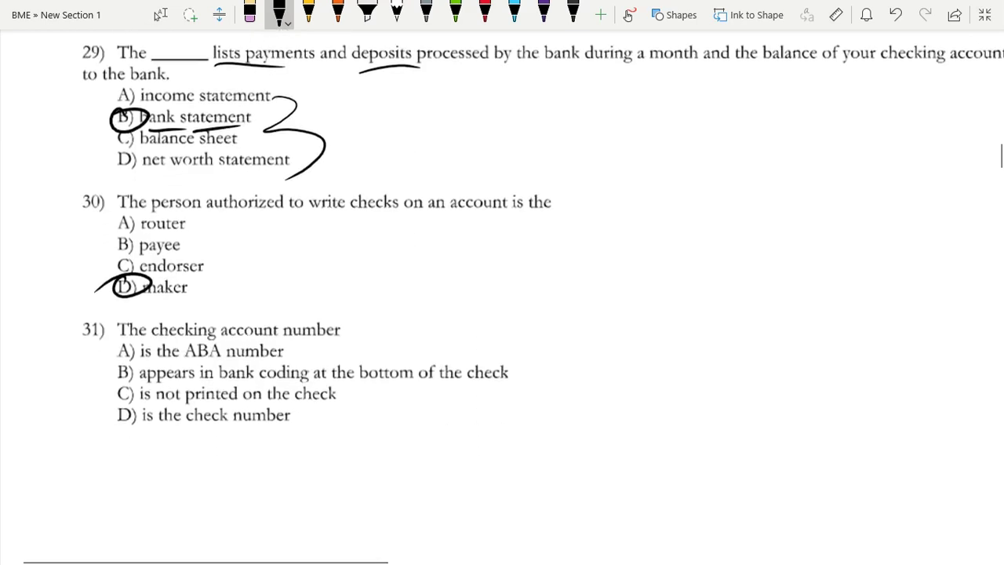
{"action": "left_click", "coordinate": [160, 14]}
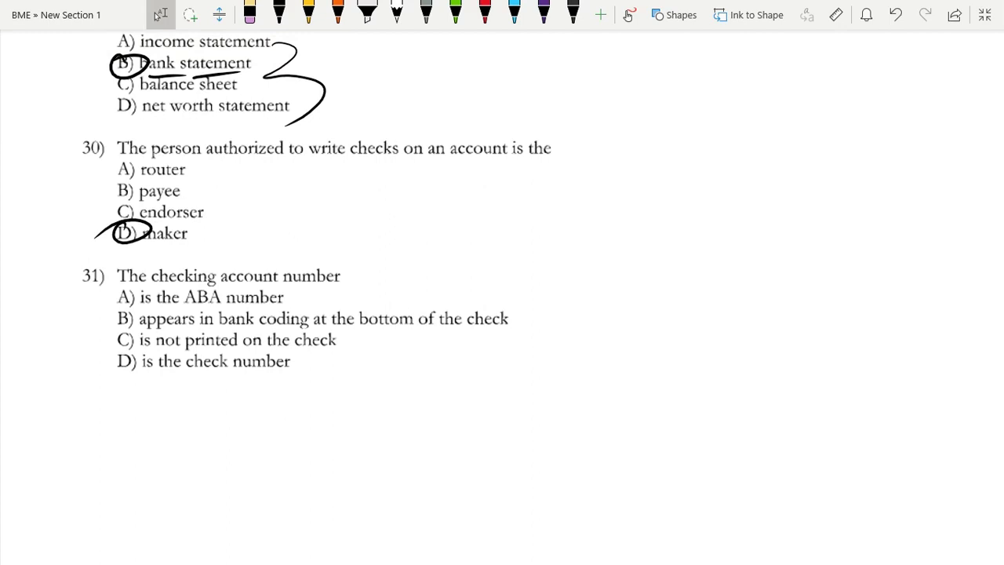
{"action": "left_click", "coordinate": [279, 14]}
{"action": "mouse_move", "coordinate": [138, 311]}
{"action": "left_mouse_down"}
{"action": "mouse_move", "coordinate": [112, 330]}
{"action": "mouse_move", "coordinate": [141, 314]}
{"action": "left_mouse_up"}
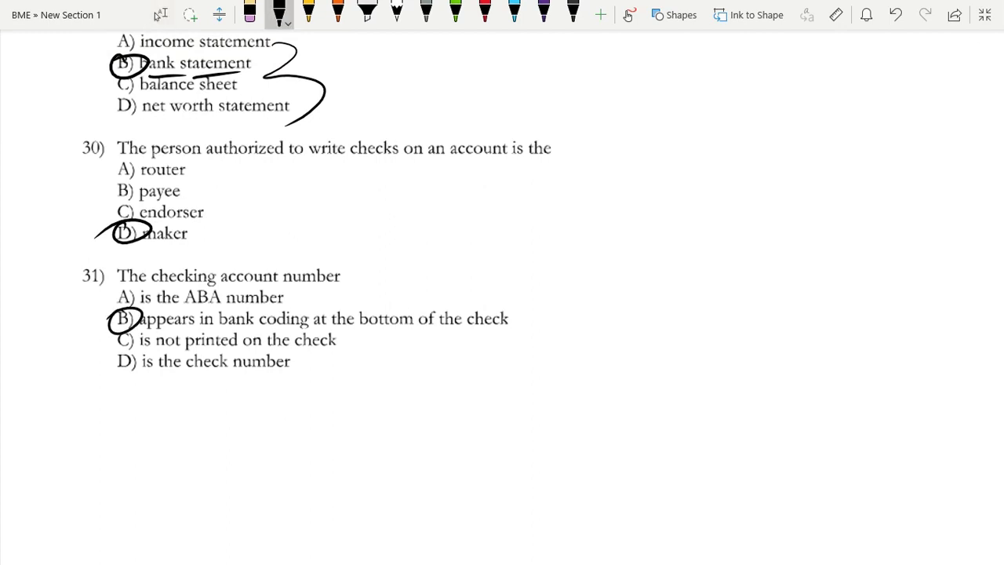
Sketch a rectangular check beside question 31 with bank coding marks along its bottom edge.
{"action": "left_click_drag", "start_coordinate": [574, 254], "coordinate": [573, 317]}
{"action": "mouse_move", "coordinate": [587, 238]}
{"action": "left_mouse_down"}
{"action": "mouse_move", "coordinate": [711, 249]}
{"action": "mouse_move", "coordinate": [713, 323]}
{"action": "left_mouse_up"}
{"action": "left_click_drag", "start_coordinate": [574, 311], "coordinate": [687, 325]}
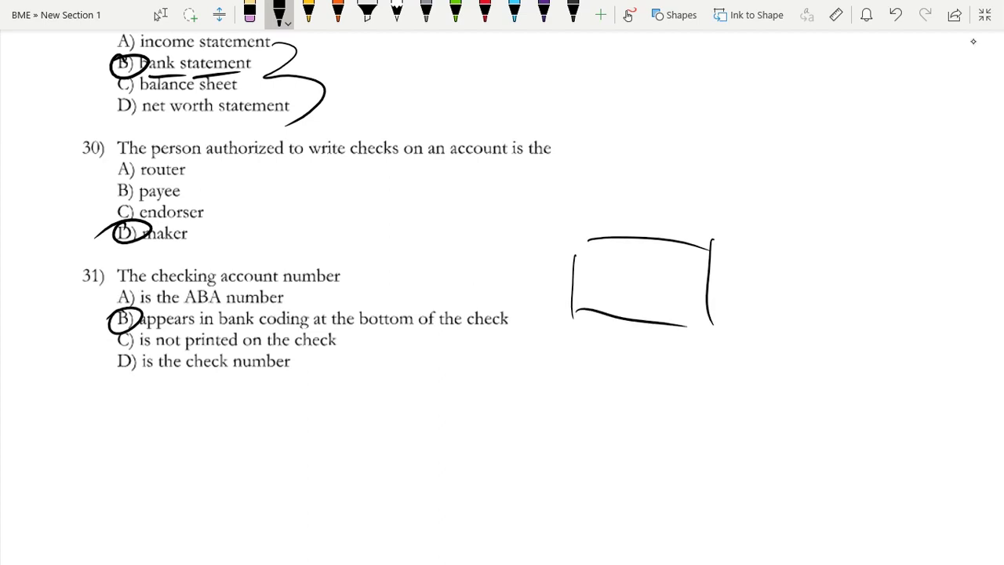
{"action": "mouse_move", "coordinate": [594, 297]}
{"action": "left_mouse_down"}
{"action": "mouse_move", "coordinate": [594, 310]}
{"action": "mouse_move", "coordinate": [605, 302]}
{"action": "left_mouse_up"}
{"action": "left_click_drag", "start_coordinate": [614, 307], "coordinate": [634, 306]}
{"action": "mouse_move", "coordinate": [642, 309]}
{"action": "left_mouse_down"}
{"action": "mouse_move", "coordinate": [666, 306]}
{"action": "mouse_move", "coordinate": [617, 319]}
{"action": "mouse_move", "coordinate": [632, 304]}
{"action": "left_mouse_up"}
{"action": "left_click_drag", "start_coordinate": [627, 306], "coordinate": [653, 311]}
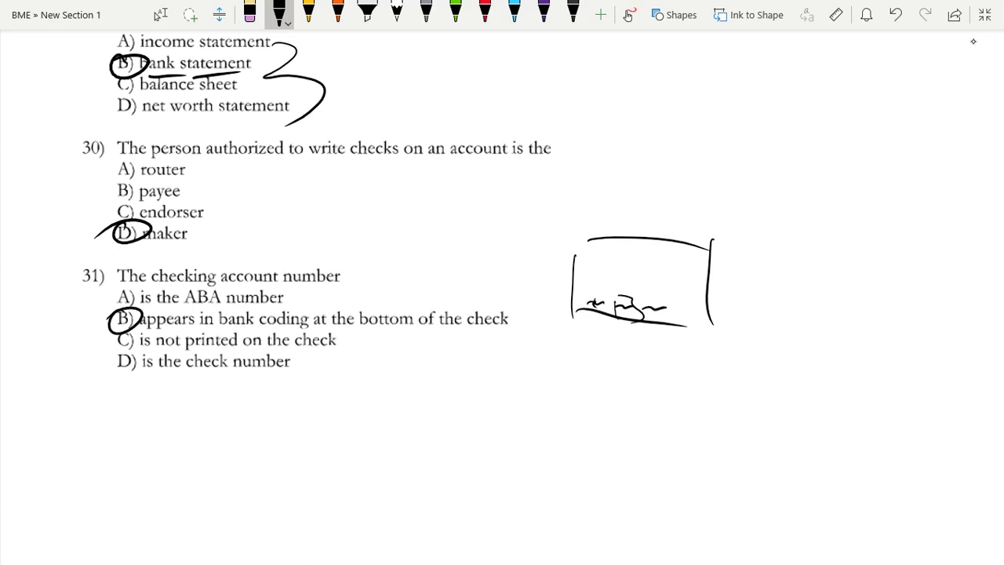